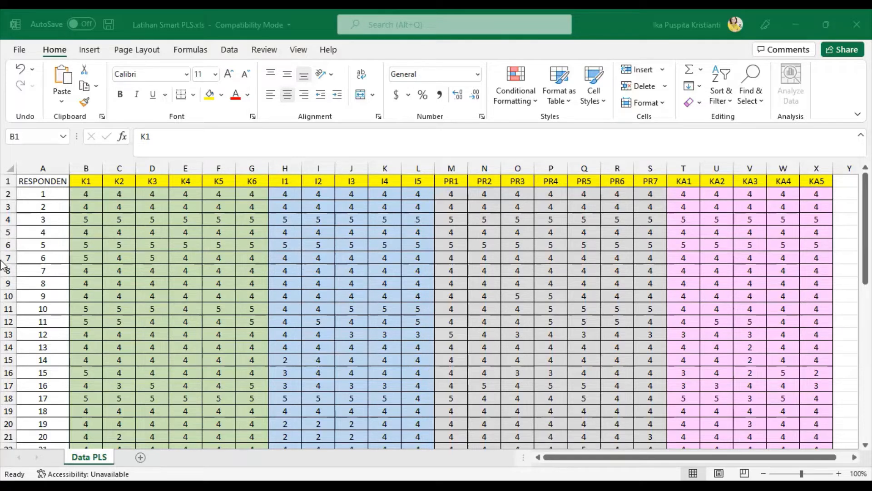
pyautogui.click(40, 196)
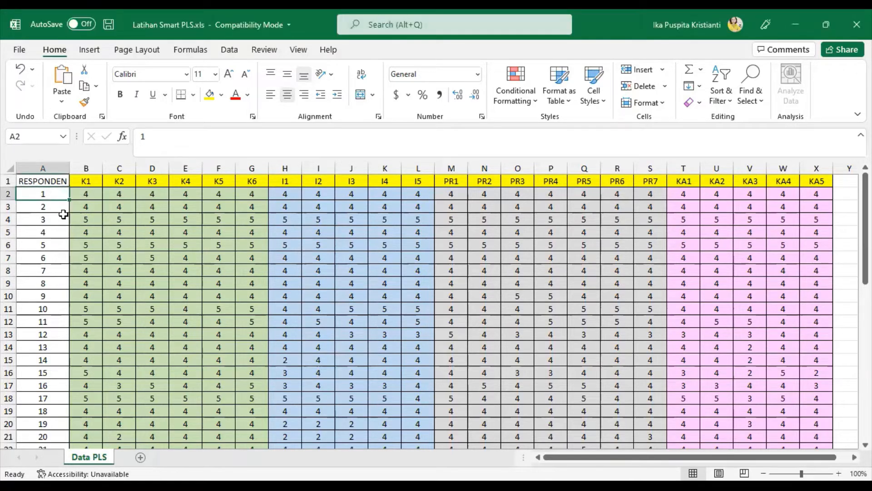
pyautogui.scroll(-17, 63, 211)
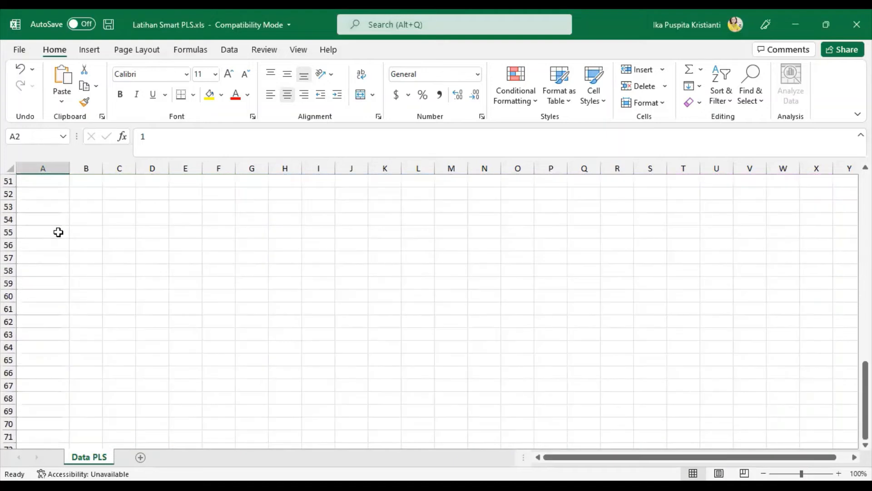
pyautogui.scroll(7, 58, 231)
pyautogui.scroll(-3, 59, 231)
pyautogui.click(45, 293)
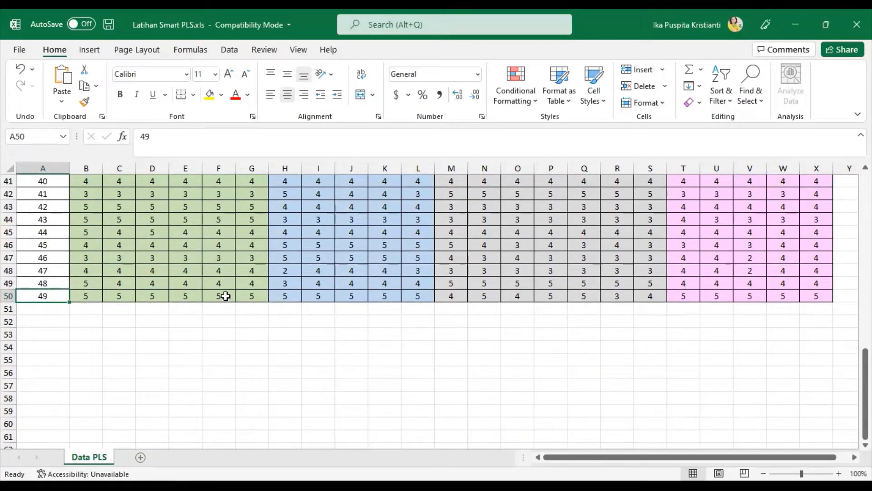
pyautogui.scroll(13, 95, 277)
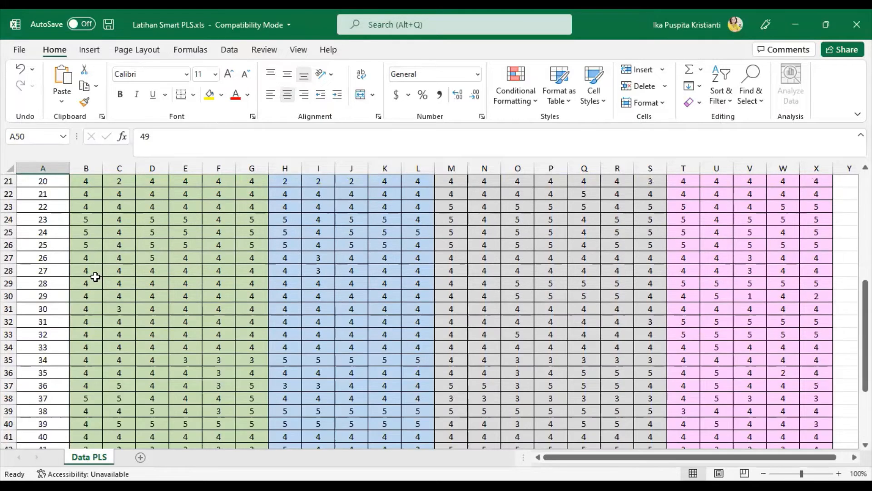
pyautogui.click(89, 185)
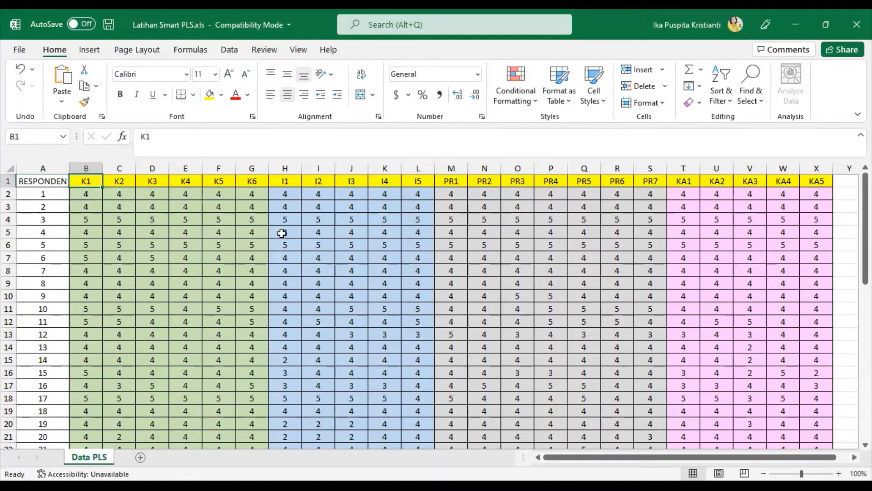
pyautogui.click(88, 194)
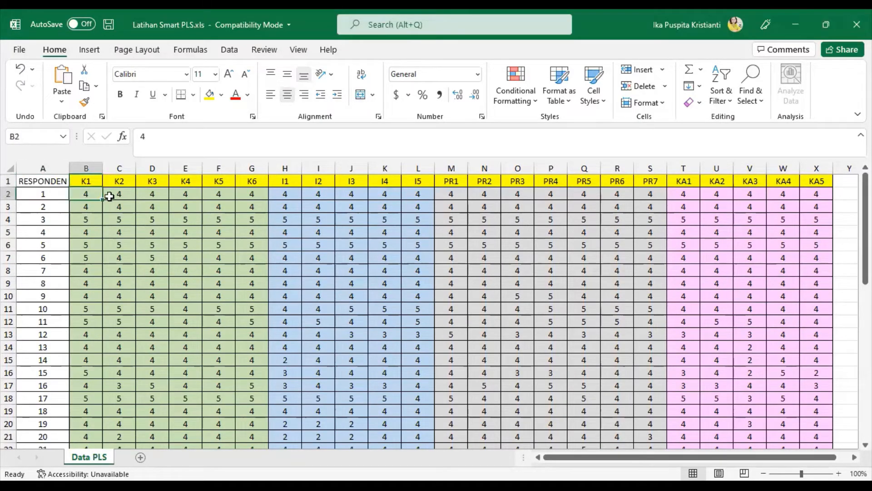
pyautogui.click(8, 194)
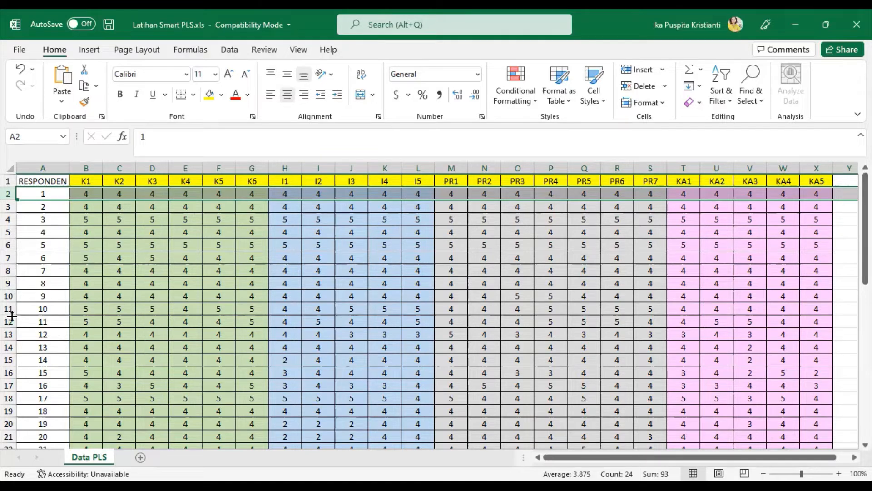
pyautogui.click(213, 269)
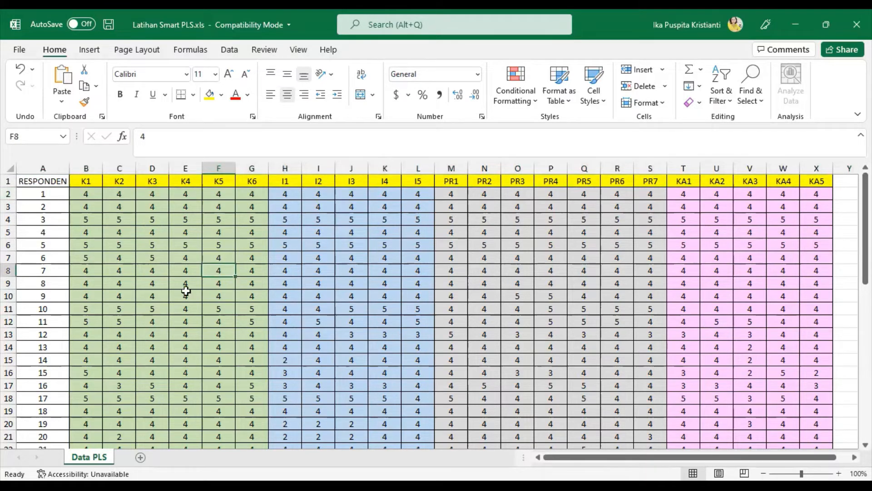
# - Save the workbook as 'Latihan 1' in CSV (Comma delimited) (*.csv) format
pyautogui.click(21, 54)
pyautogui.click(55, 211)
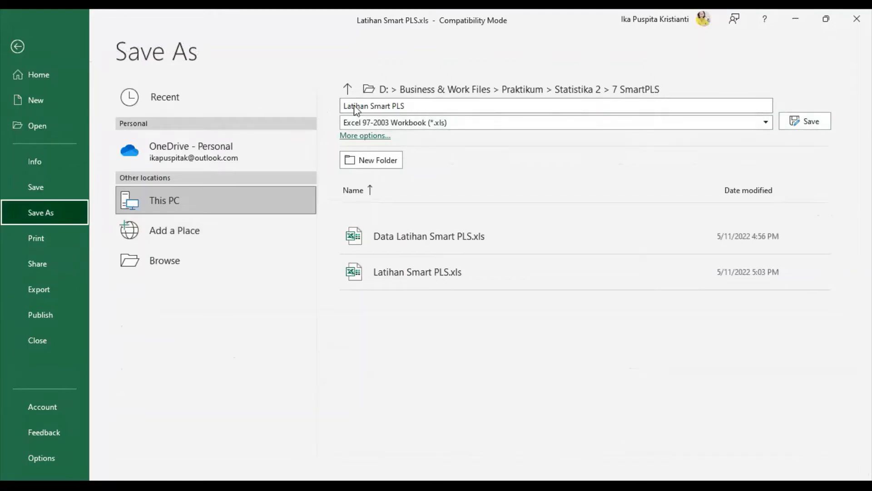
pyautogui.click(381, 105)
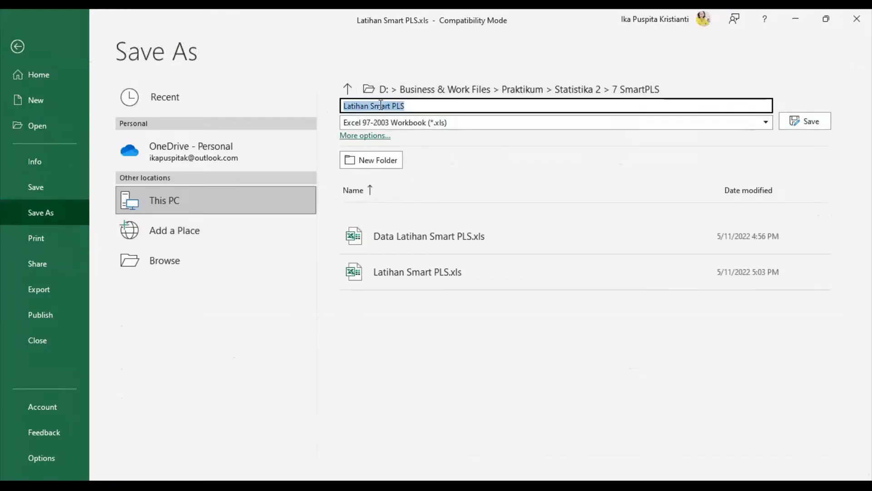
pyautogui.click(420, 105)
pyautogui.moveTo(420, 105); pyautogui.dragTo(370, 101)
pyautogui.press('BackSpace')
pyautogui.write('01')
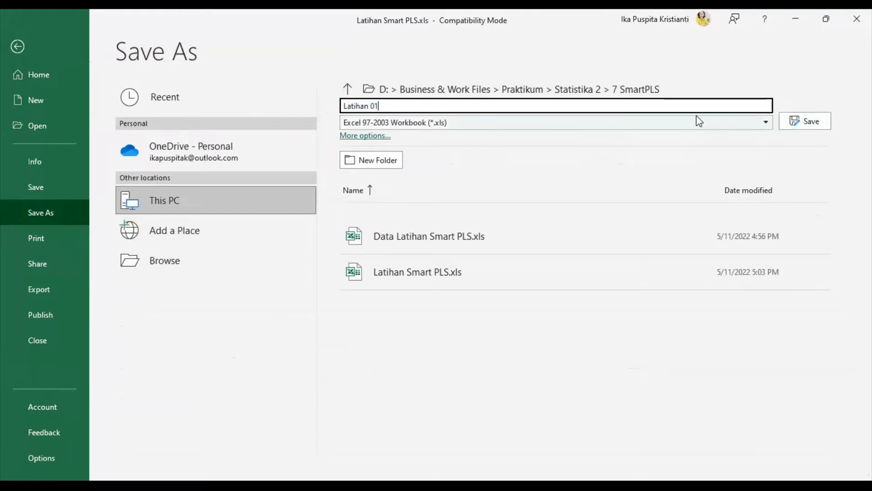
pyautogui.press('BackSpace')
pyautogui.press('BackSpace')
pyautogui.press('BackSpace')
pyautogui.write('1')
pyautogui.click(767, 122)
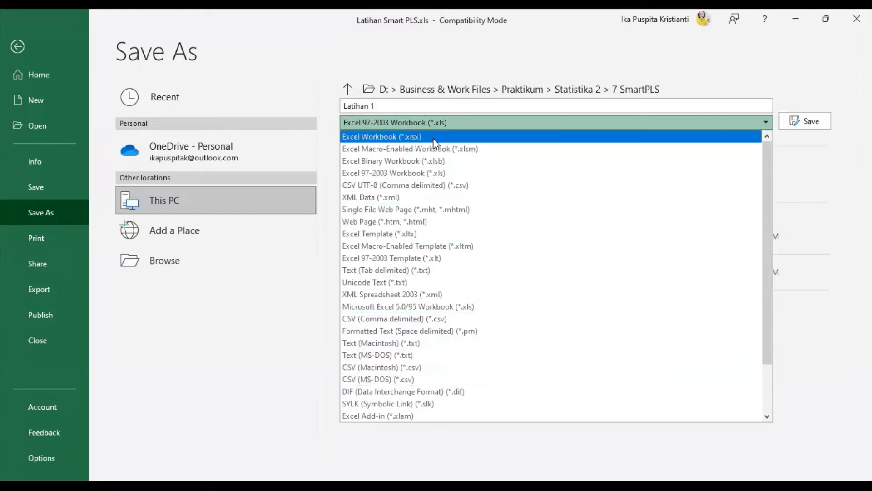
pyautogui.click(455, 320)
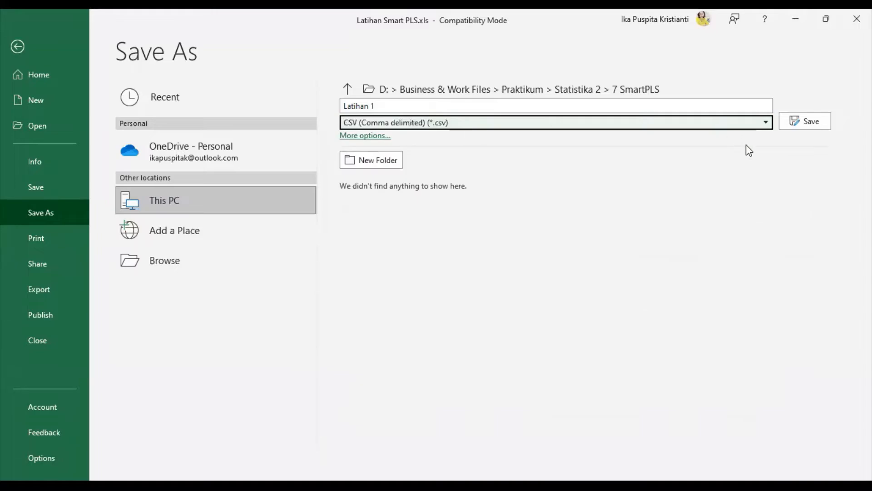
pyautogui.click(812, 120)
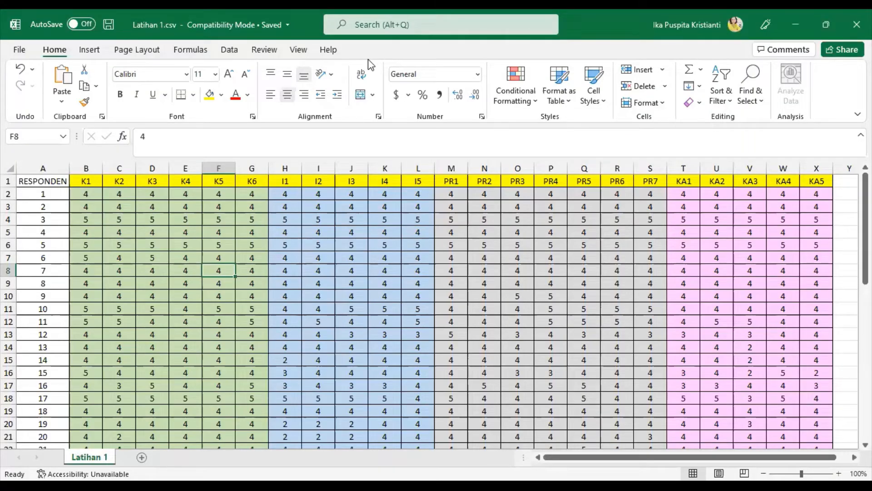
pyautogui.hotkey('alt', 'Tab')
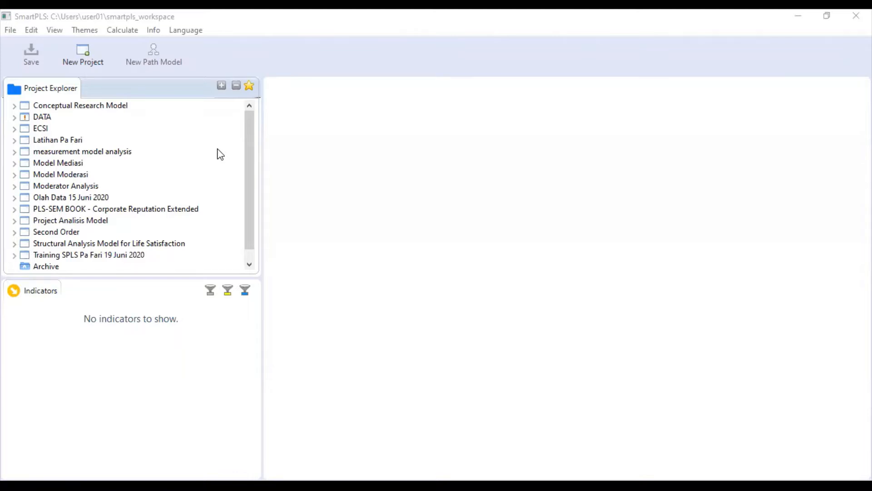
pyautogui.moveTo(186, 90)
pyautogui.mouseDown()
pyautogui.moveTo(10, 82)
pyautogui.moveTo(2, 229)
pyautogui.moveTo(182, 263)
pyautogui.moveTo(217, 209)
pyautogui.moveTo(200, 96)
pyautogui.mouseUp()
pyautogui.moveTo(29, 97); pyautogui.dragTo(64, 100)
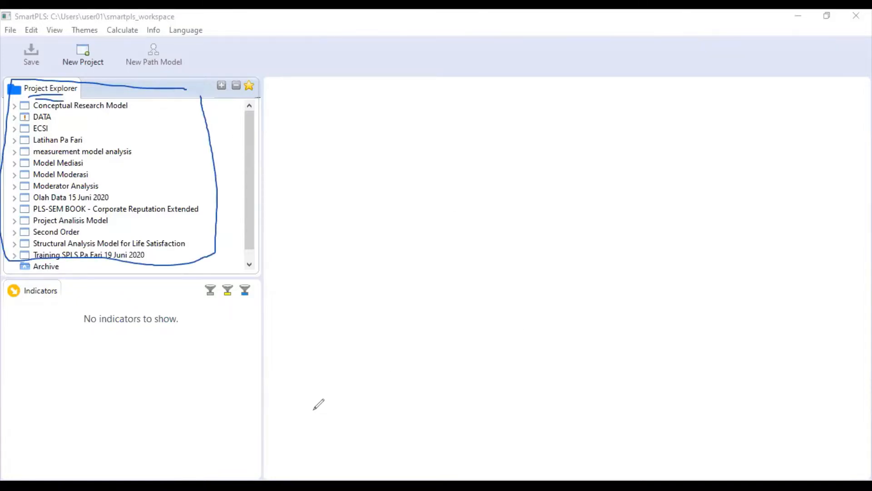
pyautogui.moveTo(223, 314)
pyautogui.mouseDown()
pyautogui.moveTo(37, 354)
pyautogui.moveTo(61, 449)
pyautogui.moveTo(209, 441)
pyautogui.moveTo(228, 348)
pyautogui.moveTo(214, 312)
pyautogui.mouseUp()
pyautogui.moveTo(28, 303)
pyautogui.mouseDown()
pyautogui.moveTo(55, 307)
pyautogui.moveTo(49, 314)
pyautogui.mouseUp()
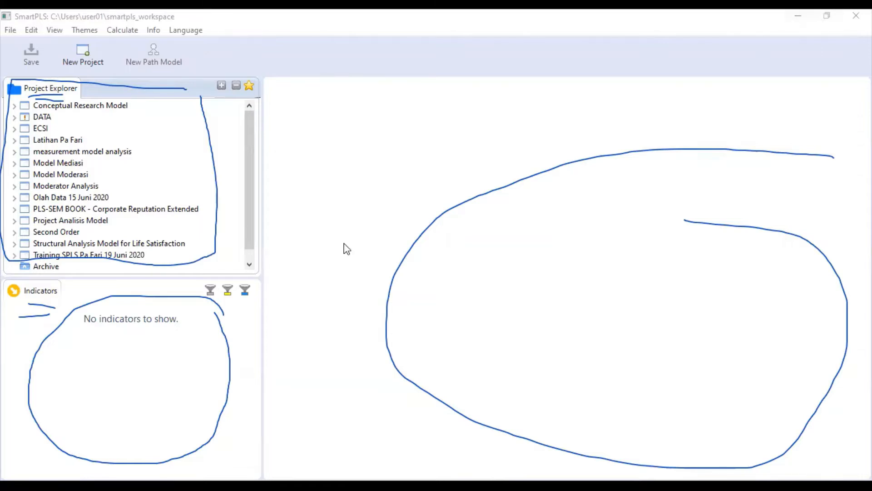
pyautogui.click(737, 70)
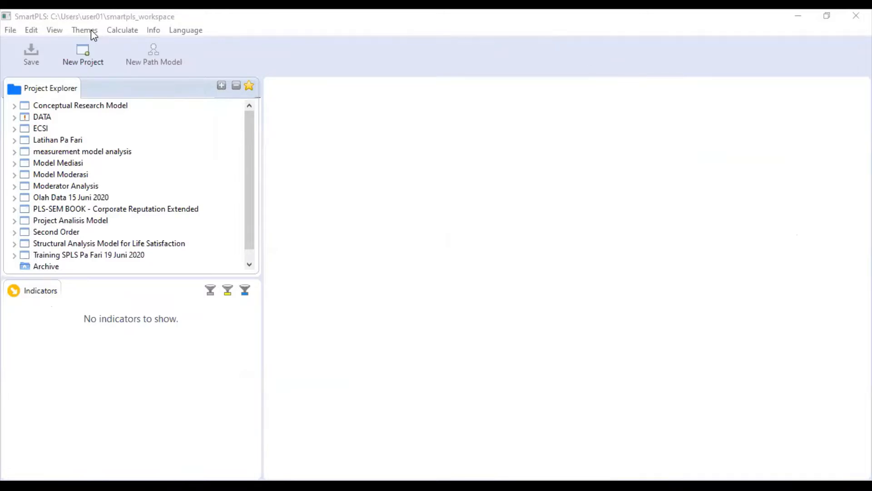
pyautogui.moveTo(57, 64); pyautogui.dragTo(70, 39)
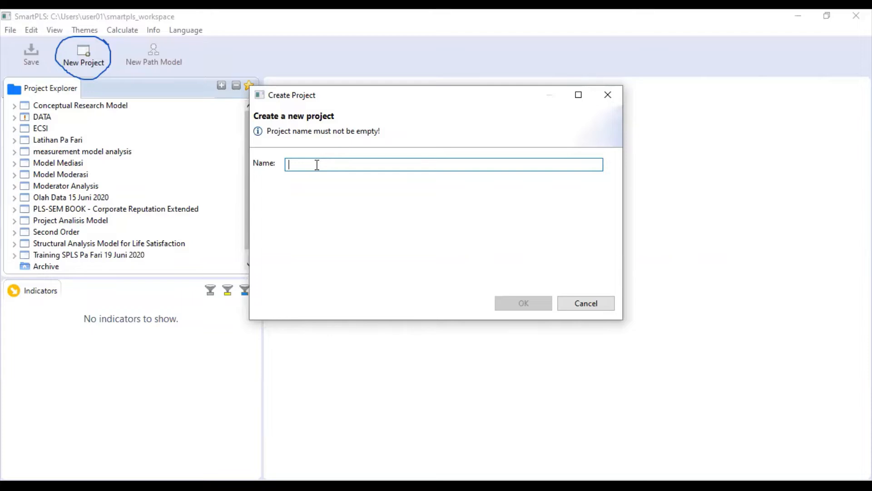
# - Name the new project 'Latihan1' and confirm its creation
pyautogui.write('Latihan1')
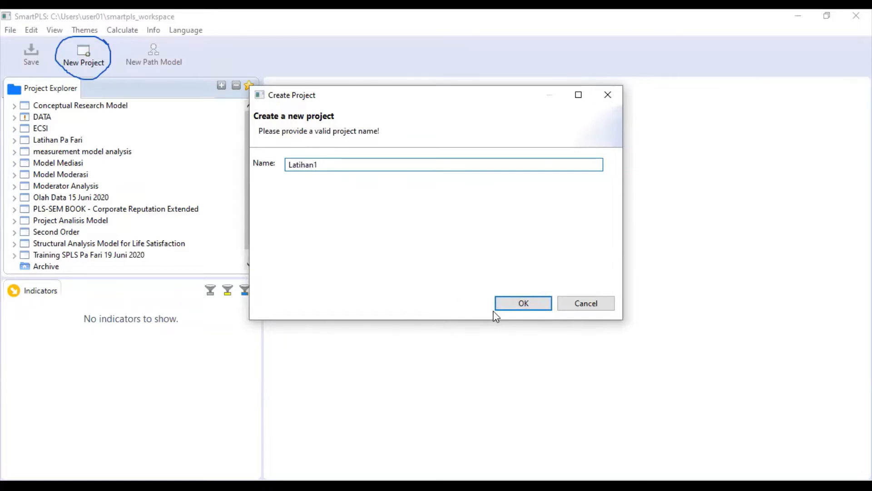
pyautogui.click(517, 304)
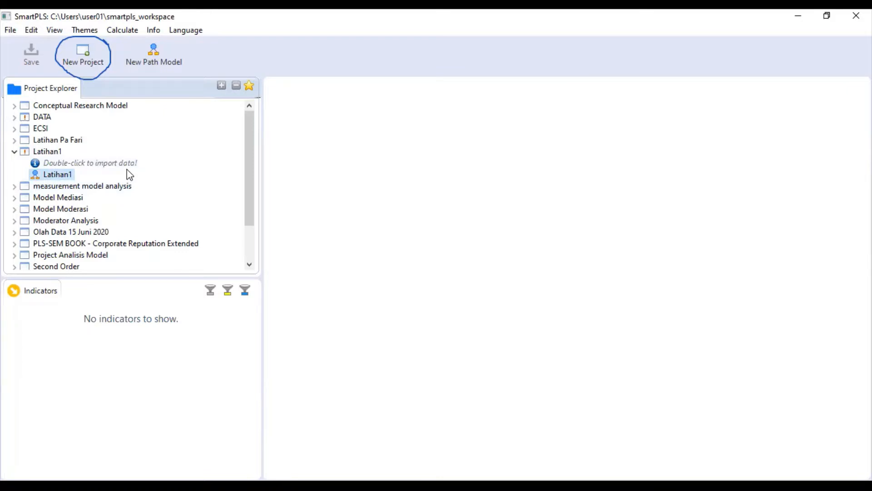
# - Import Latihan 1.csv from the D: drive's 7 SmartPLS folder as the project's dataset
pyautogui.click(90, 163)
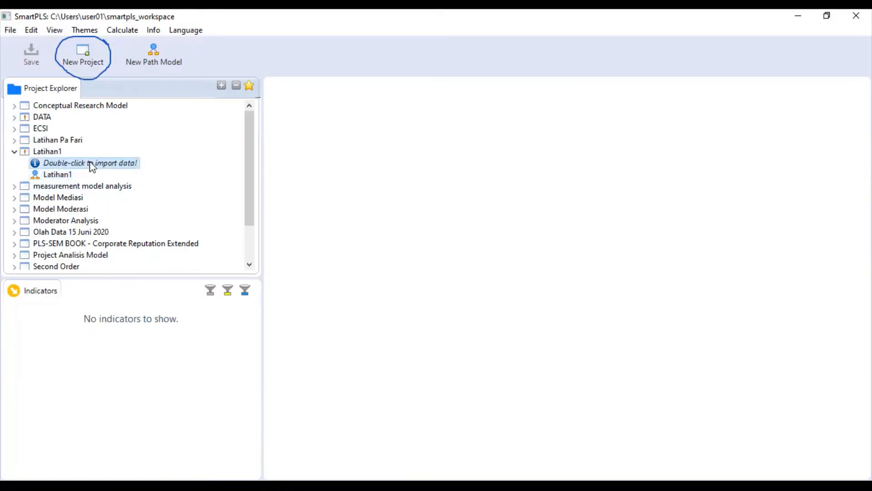
pyautogui.doubleClick(90, 163)
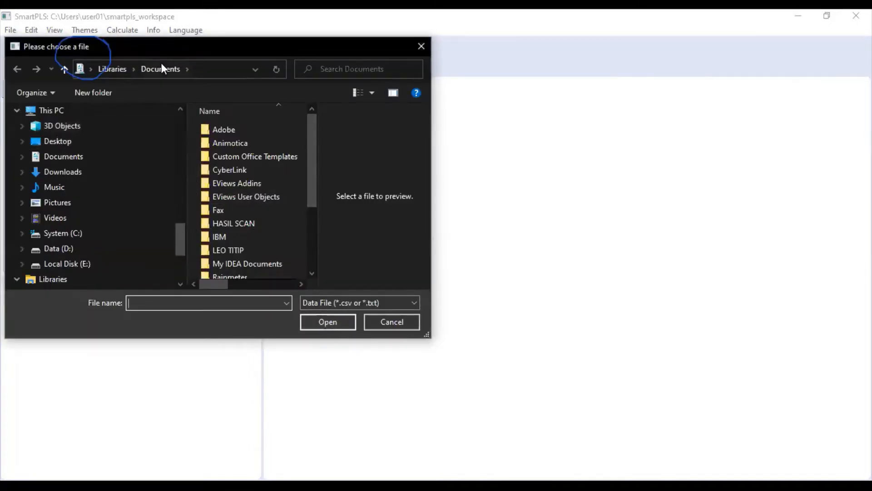
pyautogui.click(23, 248)
pyautogui.click(26, 218)
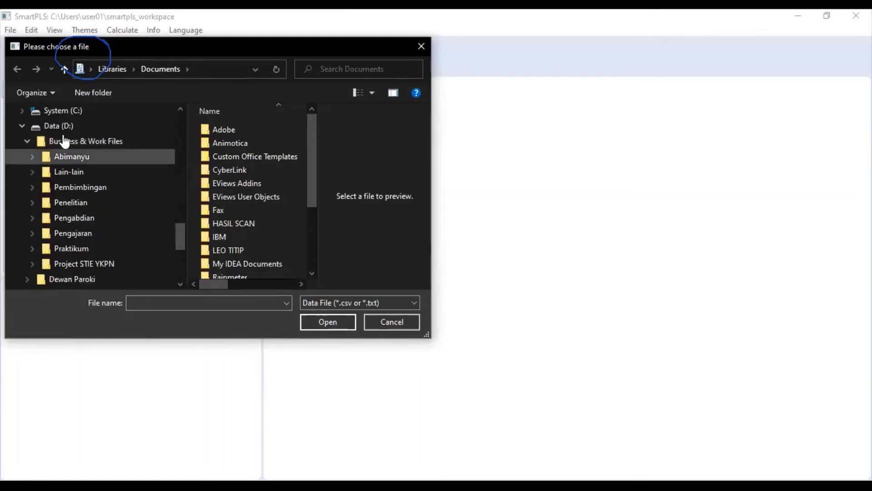
pyautogui.click(30, 248)
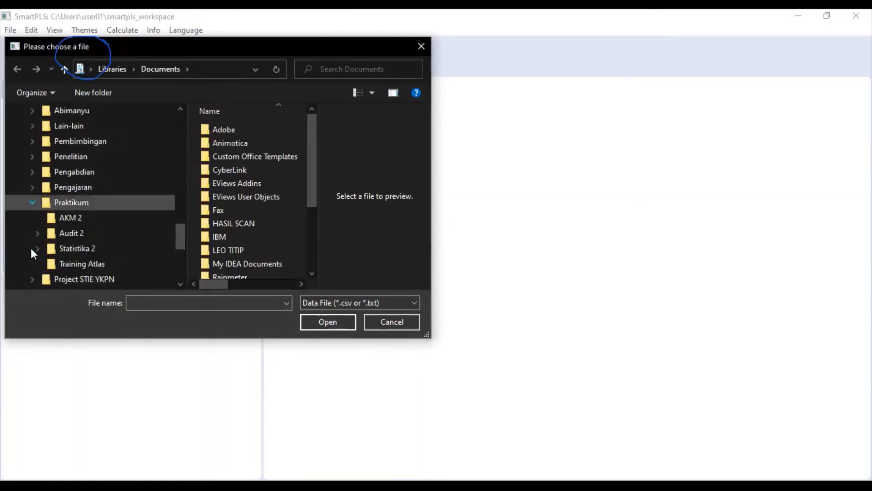
pyautogui.click(38, 249)
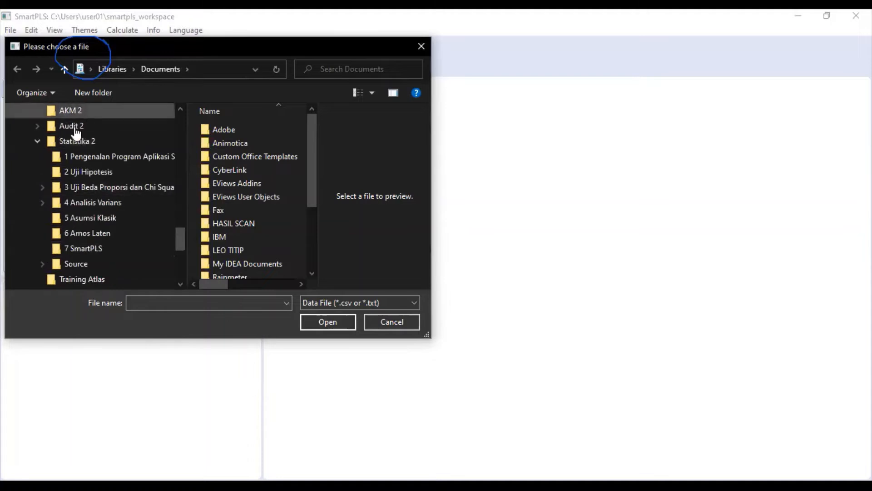
pyautogui.click(74, 249)
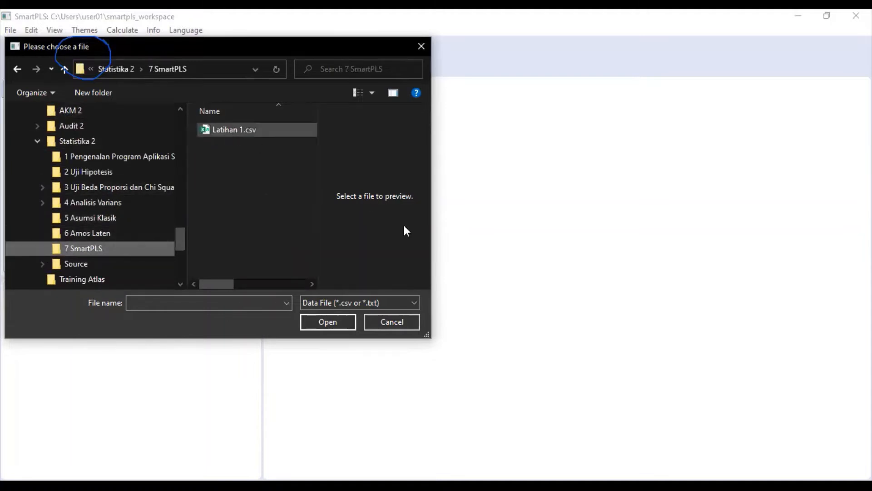
pyautogui.click(255, 132)
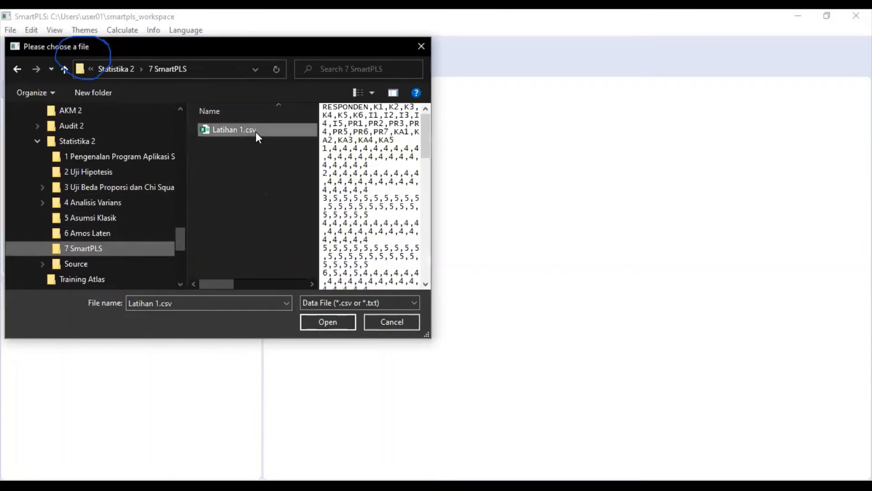
pyautogui.click(320, 324)
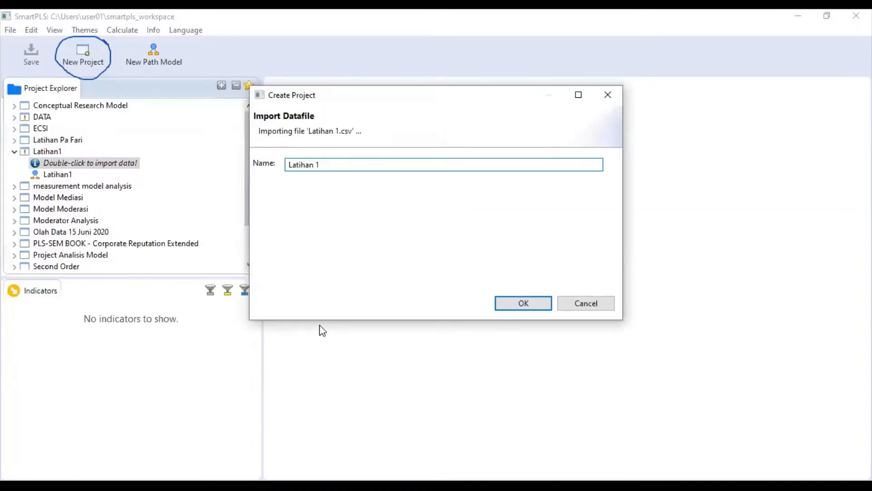
pyautogui.click(514, 303)
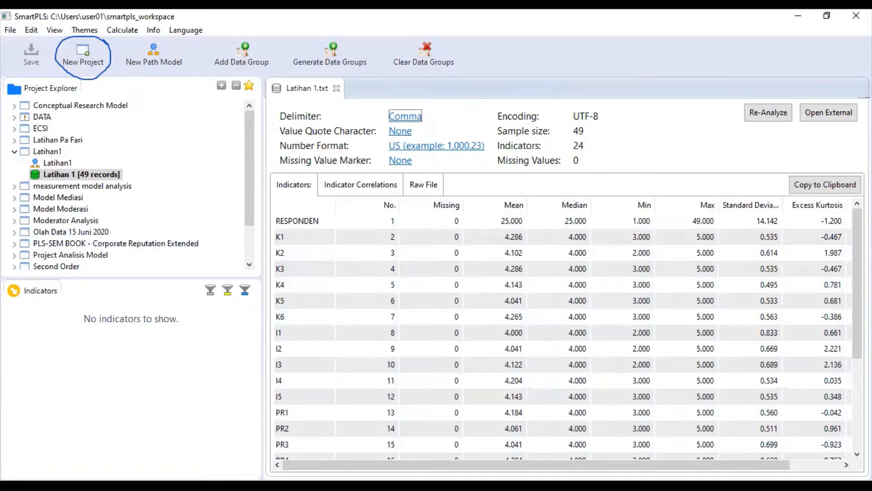
pyautogui.moveTo(587, 132); pyautogui.dragTo(605, 133)
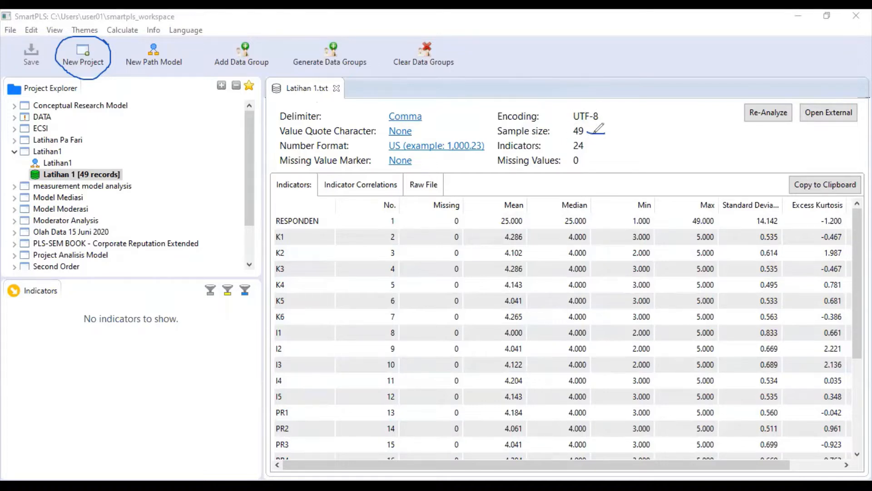
pyautogui.moveTo(591, 146); pyautogui.dragTo(607, 145)
pyautogui.moveTo(587, 162); pyautogui.dragTo(602, 160)
pyautogui.press('e')
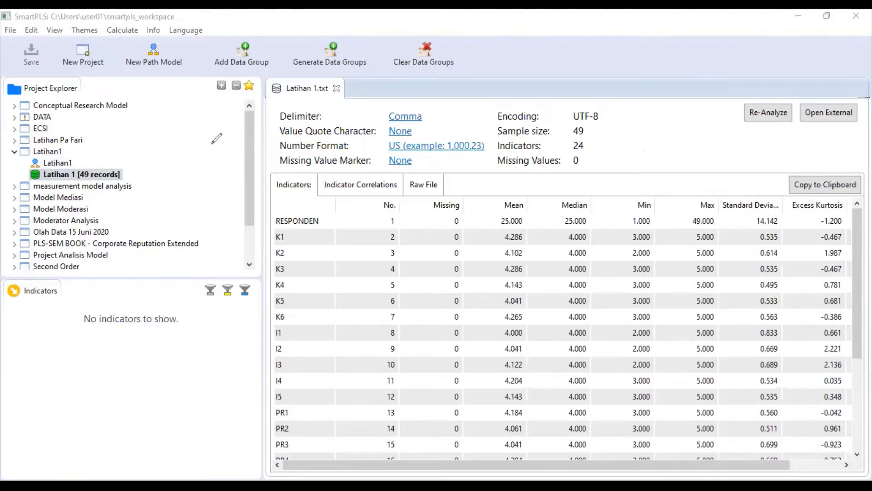
pyautogui.moveTo(221, 146)
pyautogui.mouseDown()
pyautogui.moveTo(160, 160)
pyautogui.moveTo(167, 173)
pyautogui.moveTo(170, 149)
pyautogui.mouseUp()
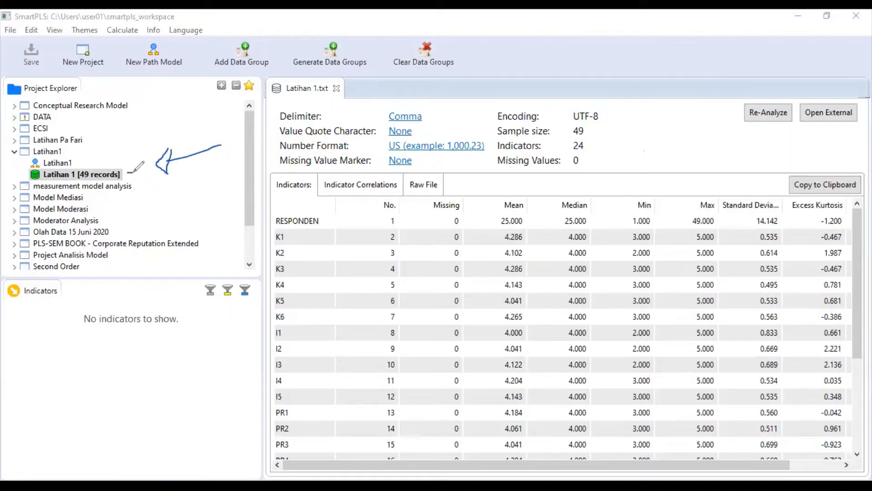
pyautogui.moveTo(126, 174); pyautogui.dragTo(137, 172)
pyautogui.moveTo(127, 177); pyautogui.dragTo(137, 176)
pyautogui.moveTo(28, 157)
pyautogui.mouseDown()
pyautogui.moveTo(28, 169)
pyautogui.moveTo(44, 171)
pyautogui.moveTo(37, 153)
pyautogui.mouseUp()
pyautogui.moveTo(73, 155)
pyautogui.mouseDown()
pyautogui.moveTo(89, 151)
pyautogui.moveTo(88, 163)
pyautogui.mouseUp()
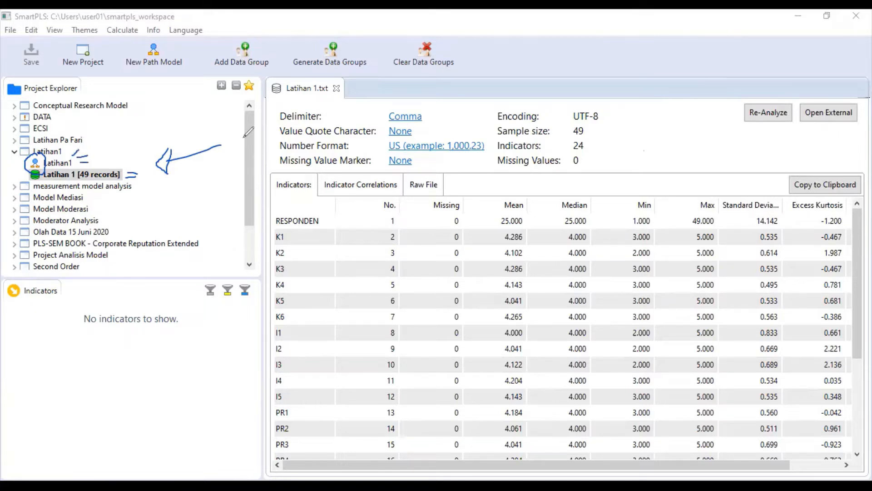
pyautogui.click(58, 162)
# - Open the Latihan1 path model (Latihan1.splsm) as an empty canvas in the modelling editor
pyautogui.doubleClick(59, 164)
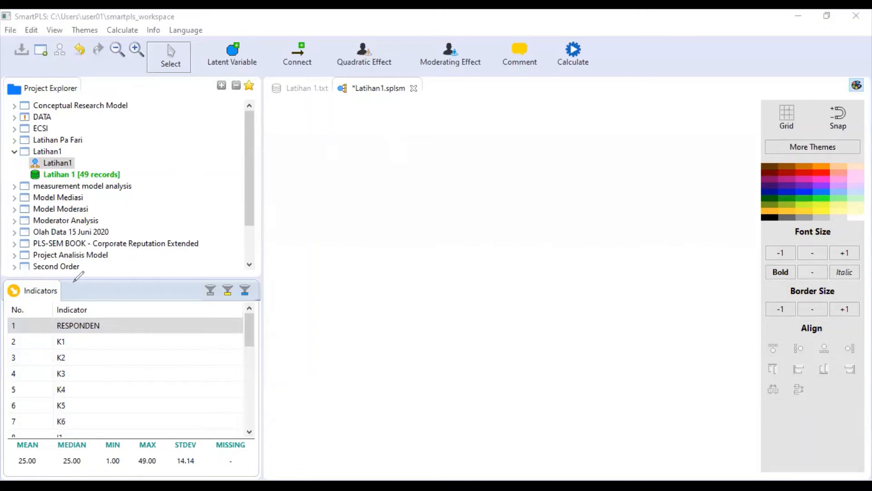
pyautogui.moveTo(79, 294)
pyautogui.mouseDown()
pyautogui.moveTo(81, 283)
pyautogui.moveTo(106, 290)
pyautogui.mouseUp()
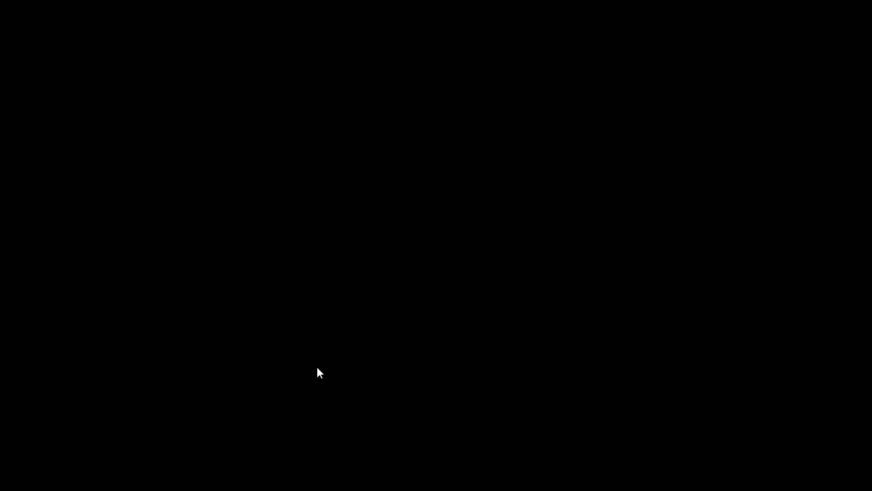
pyautogui.click(316, 366)
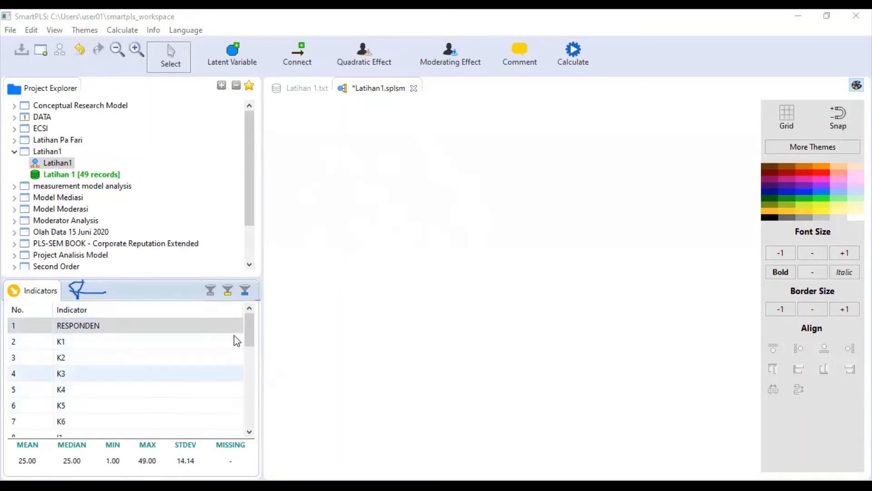
# - Select indicators K1–K6 and drop them on the canvas as Latent Variable 1
pyautogui.moveTo(247, 337); pyautogui.dragTo(248, 336)
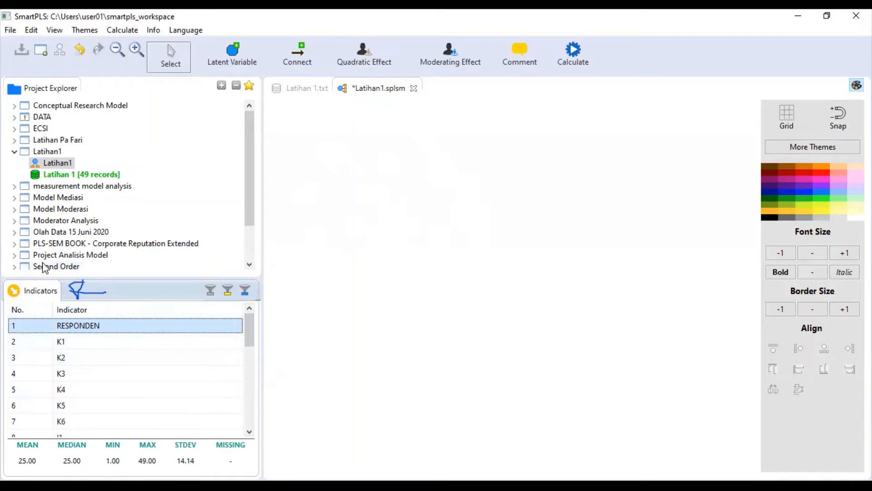
pyautogui.click(62, 346)
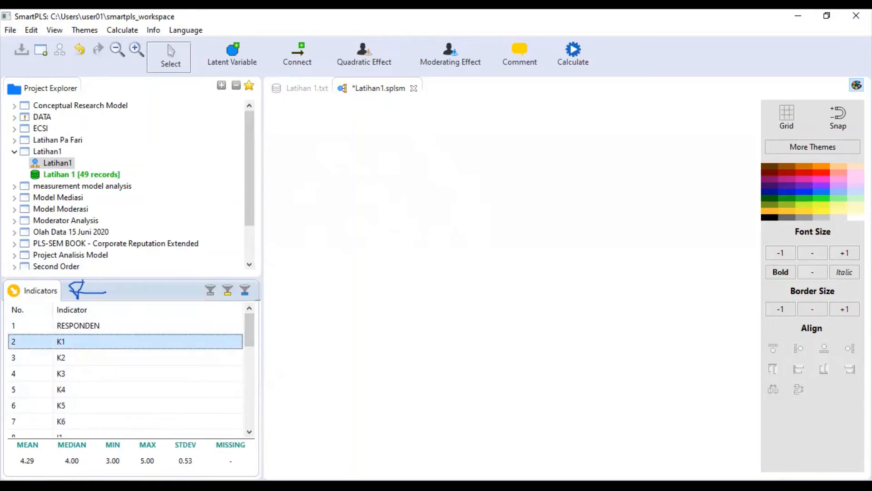
pyautogui.hotkey('shift', 'Down')
pyautogui.hotkey('shift', 'Down')
pyautogui.hotkey('shift', 'Down')
pyautogui.hotkey('shift', 'Down')
pyautogui.hotkey('shift', 'Down')
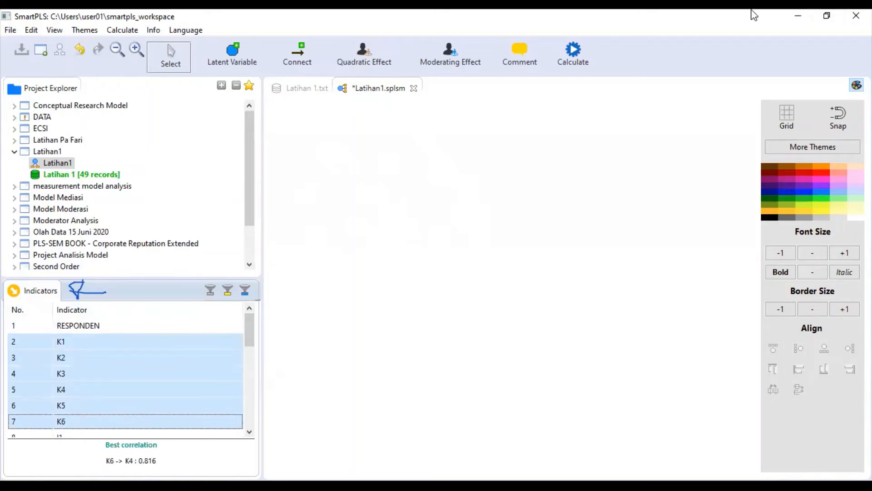
pyautogui.moveTo(109, 365); pyautogui.dragTo(402, 206)
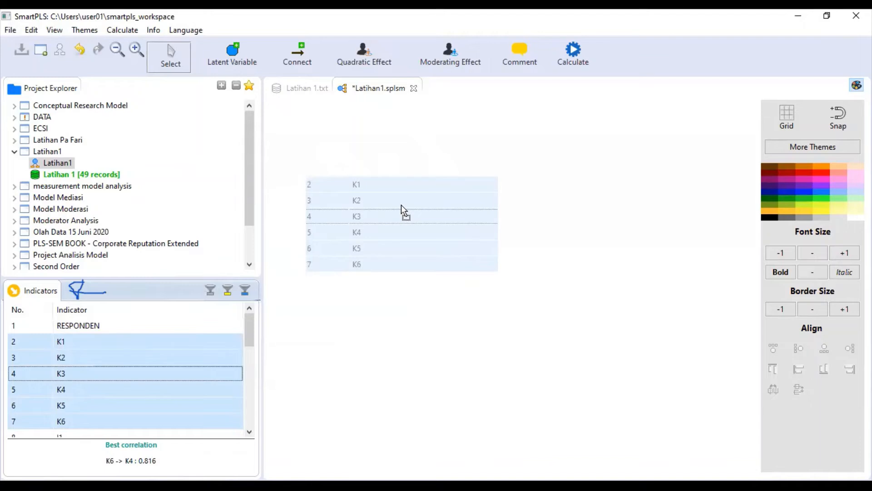
pyautogui.moveTo(402, 205); pyautogui.dragTo(402, 205)
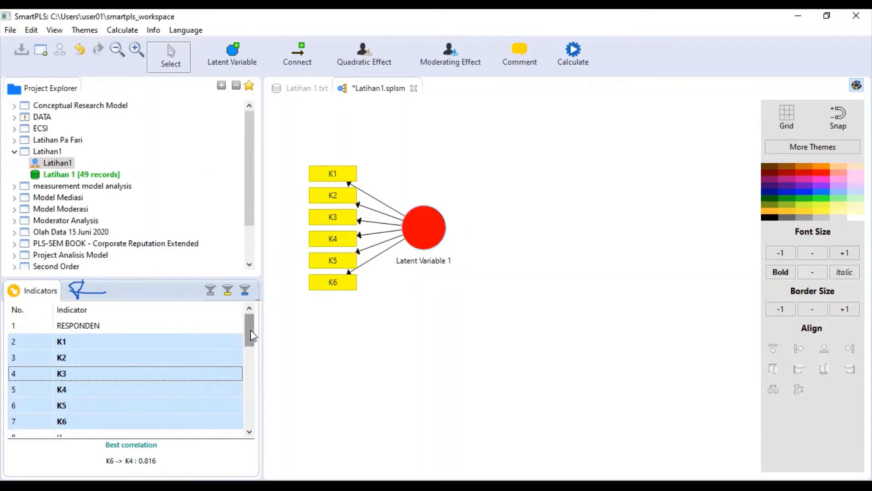
# - Select indicators I1–I5 and drop them below the first construct as Latent Variable 2
pyautogui.click(250, 432)
pyautogui.click(250, 431)
pyautogui.click(250, 432)
pyautogui.click(250, 432)
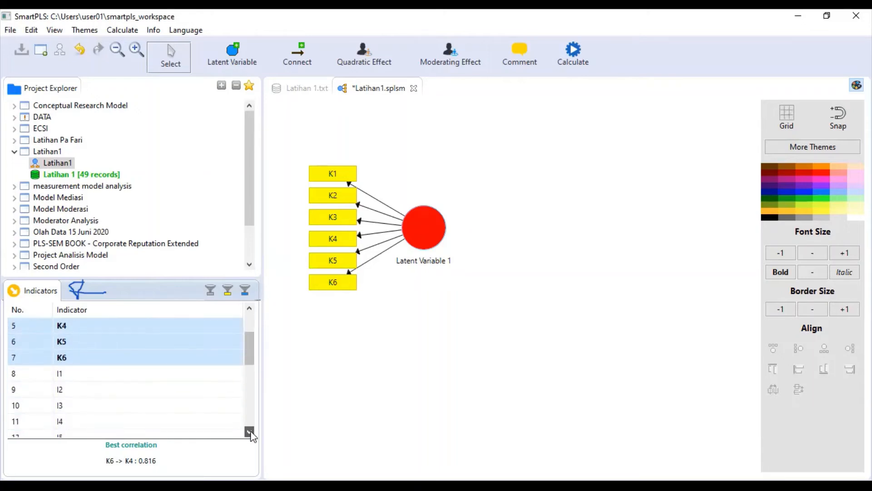
pyautogui.click(250, 432)
pyautogui.click(250, 432)
pyautogui.click(250, 431)
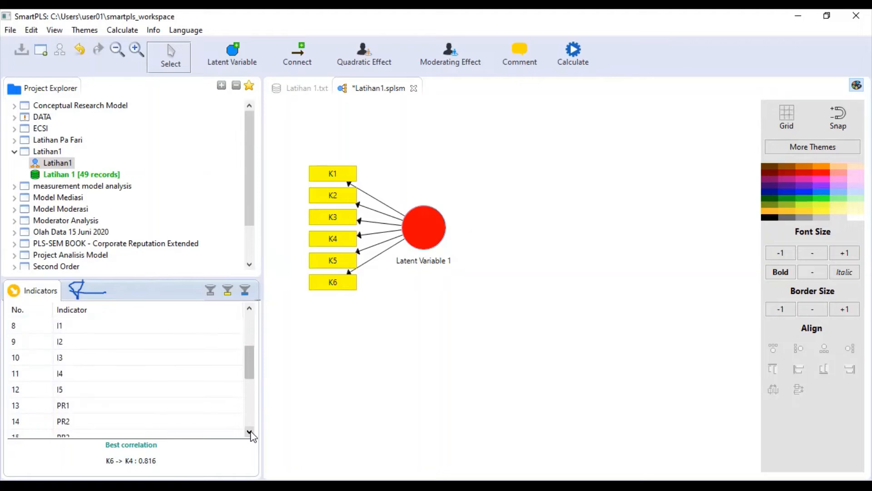
pyautogui.click(249, 308)
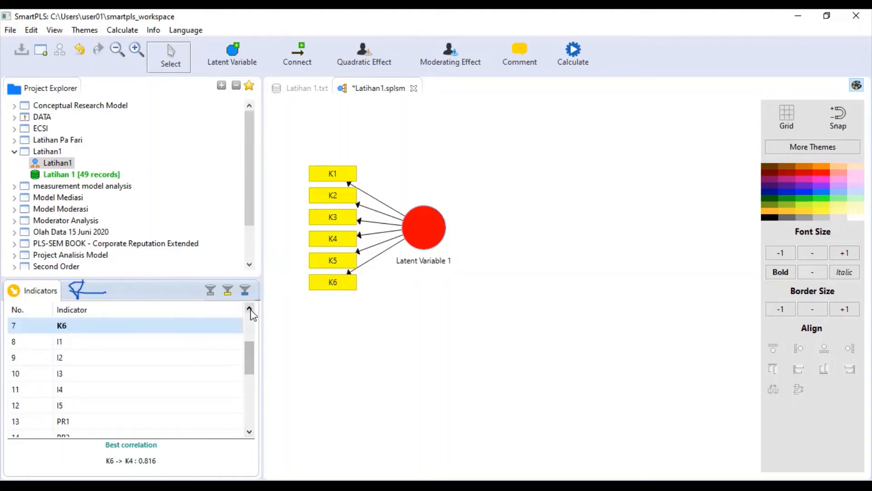
pyautogui.click(58, 344)
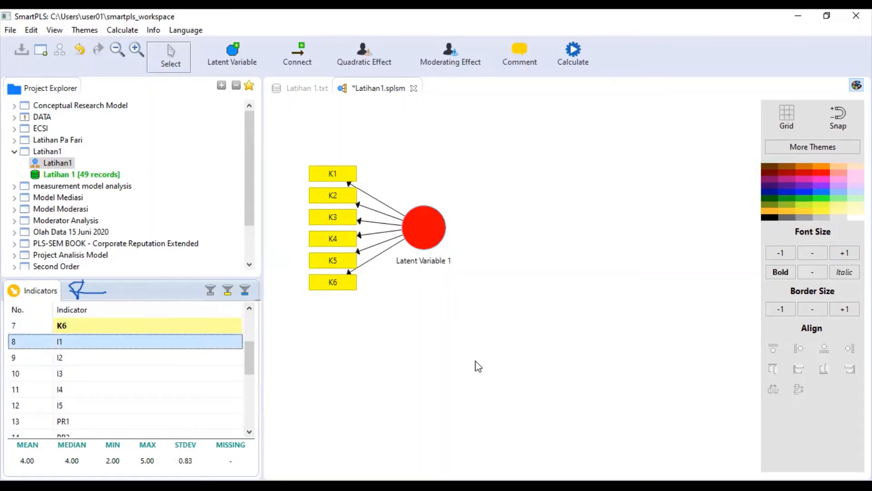
pyautogui.hotkey('shift', 'Down')
pyautogui.hotkey('shift', 'Down')
pyautogui.hotkey('shift', 'Down')
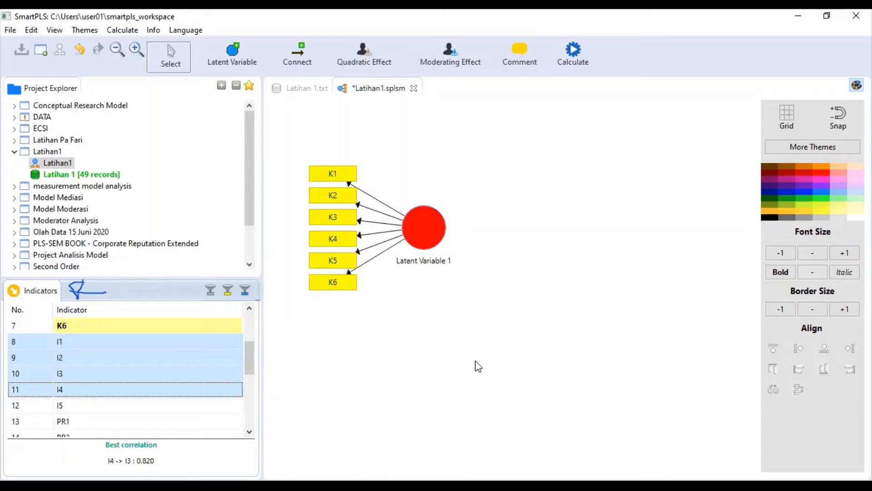
pyautogui.hotkey('shift', 'Down')
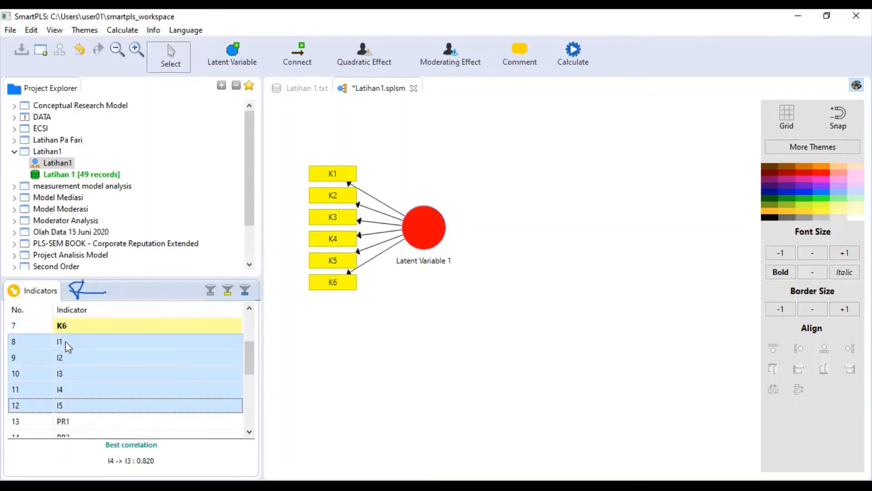
pyautogui.moveTo(69, 347); pyautogui.dragTo(374, 339)
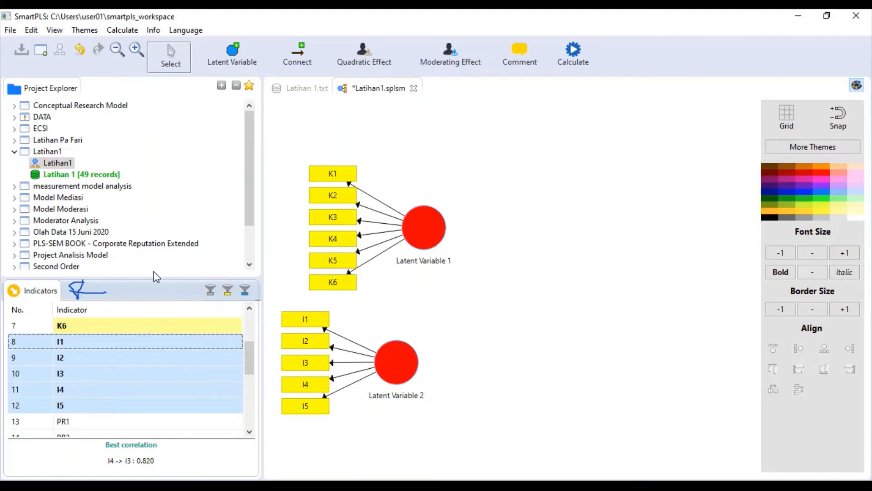
pyautogui.moveTo(251, 364); pyautogui.dragTo(254, 424)
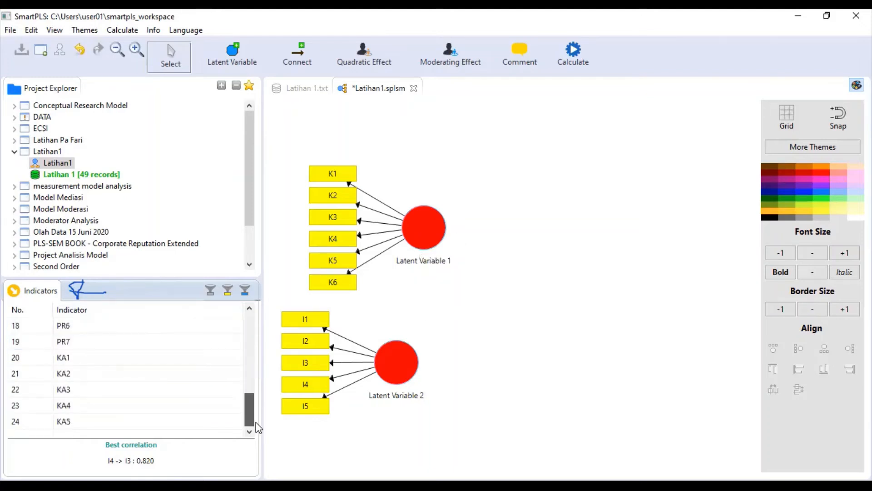
# - Select indicators KA1–KA5 and drop them on the right of the canvas as Latent Variable 3
pyautogui.click(79, 358)
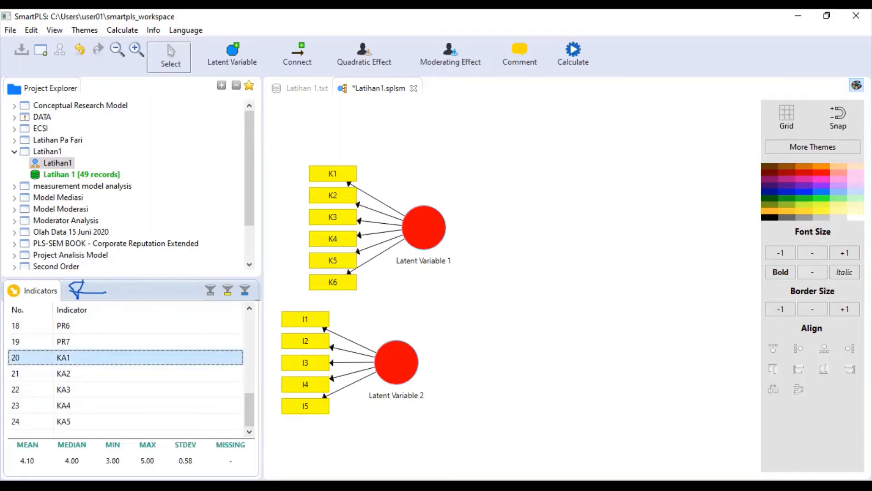
pyautogui.hotkey('shift', 'Down')
pyautogui.hotkey('shift', 'Down')
pyautogui.hotkey('shift', 'Down')
pyautogui.hotkey('shift', 'Down')
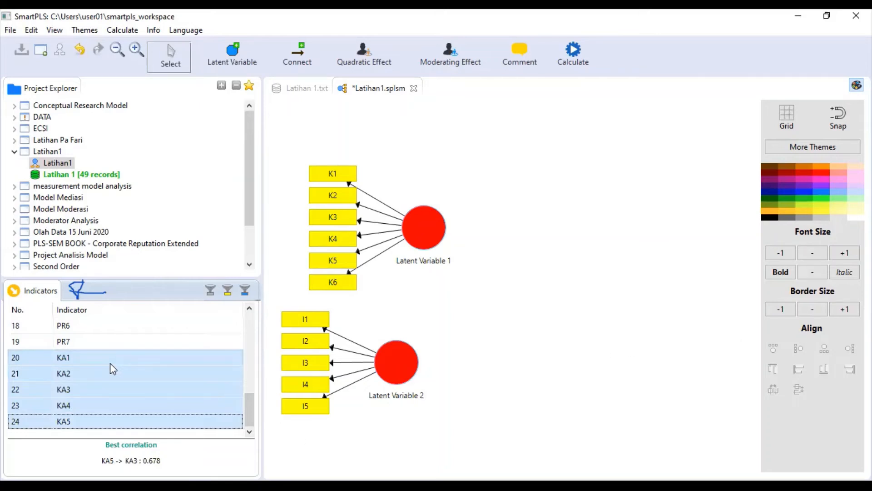
pyautogui.moveTo(110, 364); pyautogui.dragTo(647, 250)
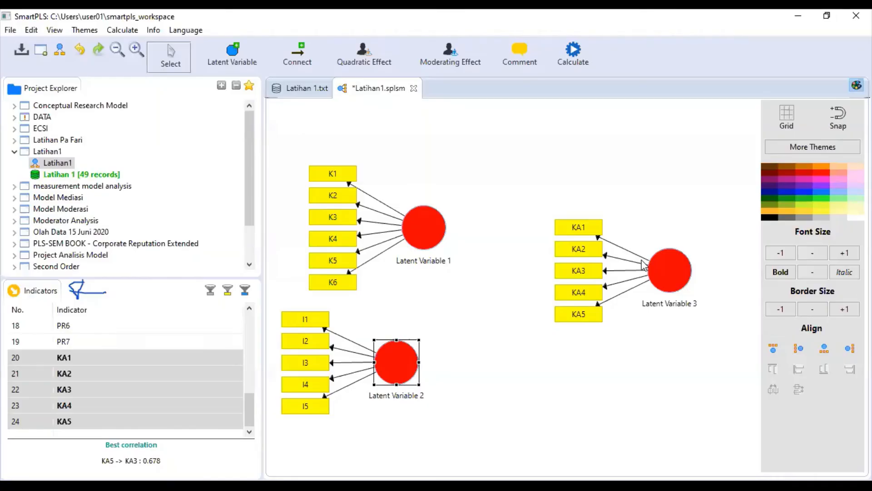
# - Shift Latent Variable 2 and its I1–I5 indicators slightly to the right
pyautogui.click(528, 420)
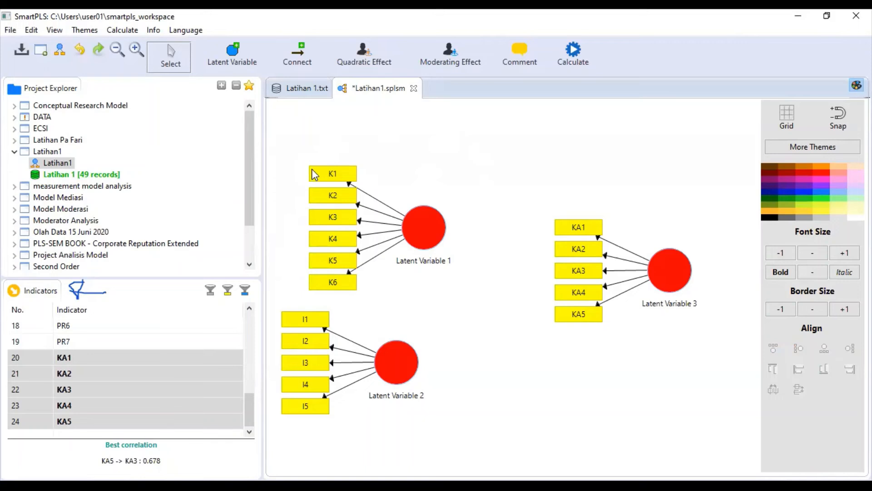
pyautogui.click(396, 365)
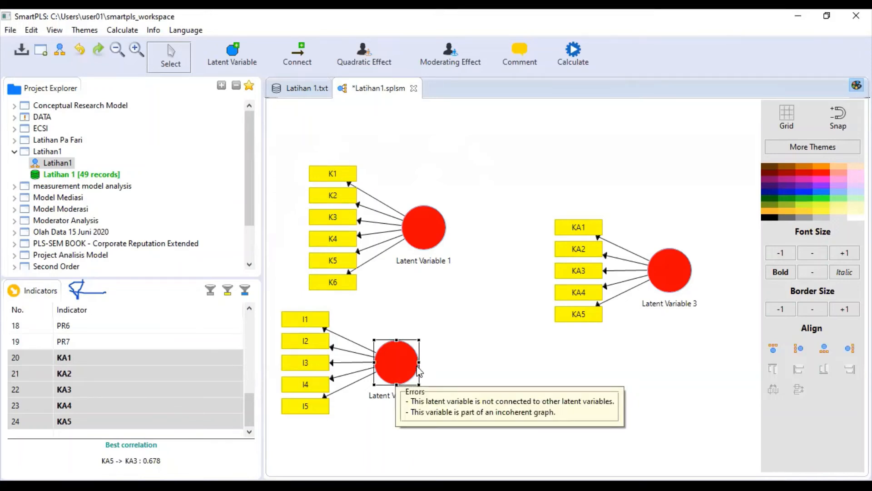
pyautogui.moveTo(422, 359); pyautogui.dragTo(426, 363)
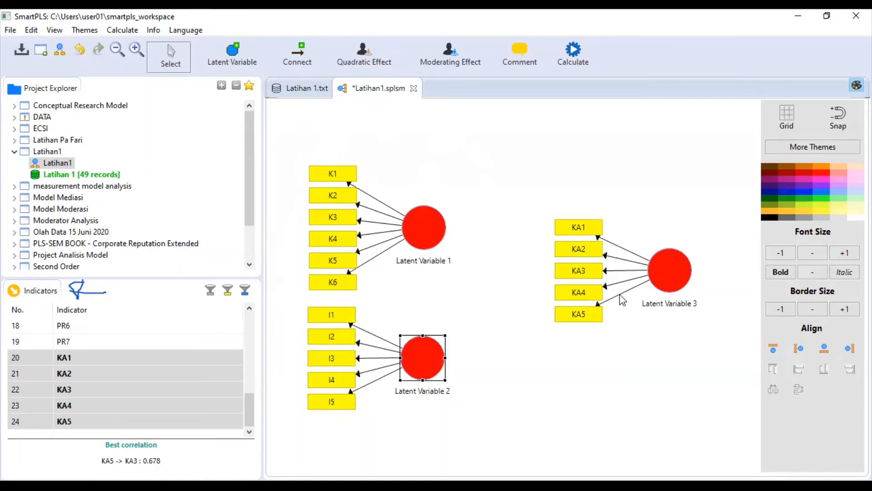
# - Move Latent Variable 3 with its KA1–KA5 indicators slightly lower
pyautogui.click(671, 269)
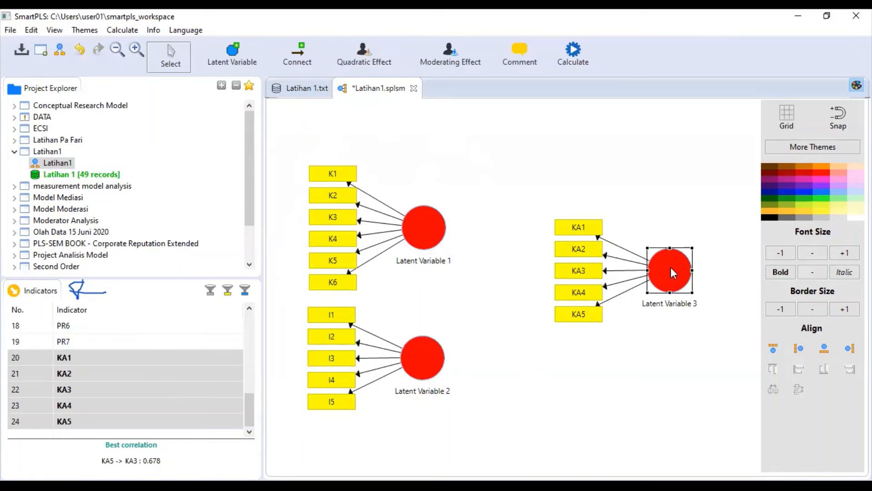
pyautogui.moveTo(673, 279); pyautogui.dragTo(674, 279)
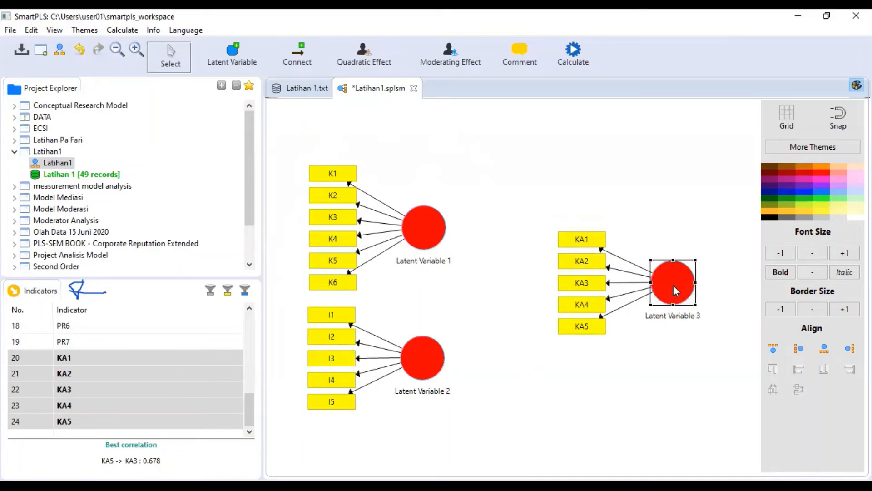
pyautogui.click(632, 392)
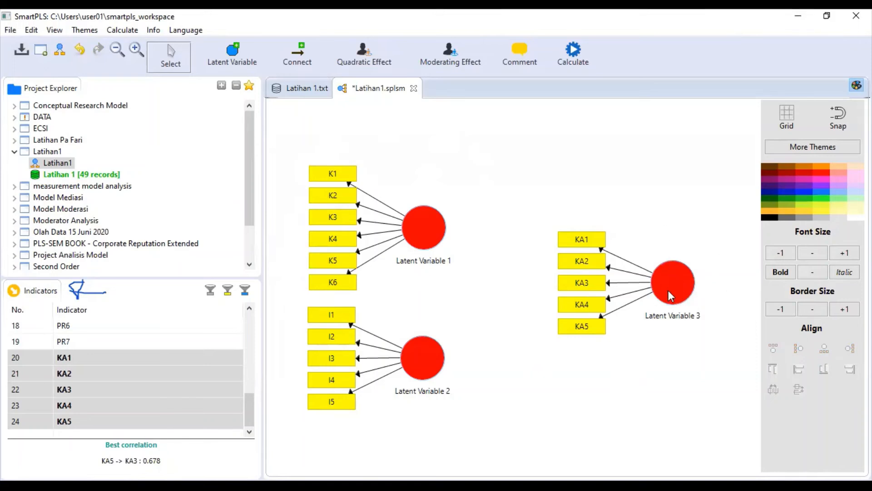
pyautogui.click(670, 278)
pyautogui.moveTo(680, 288); pyautogui.dragTo(681, 294)
pyautogui.click(669, 379)
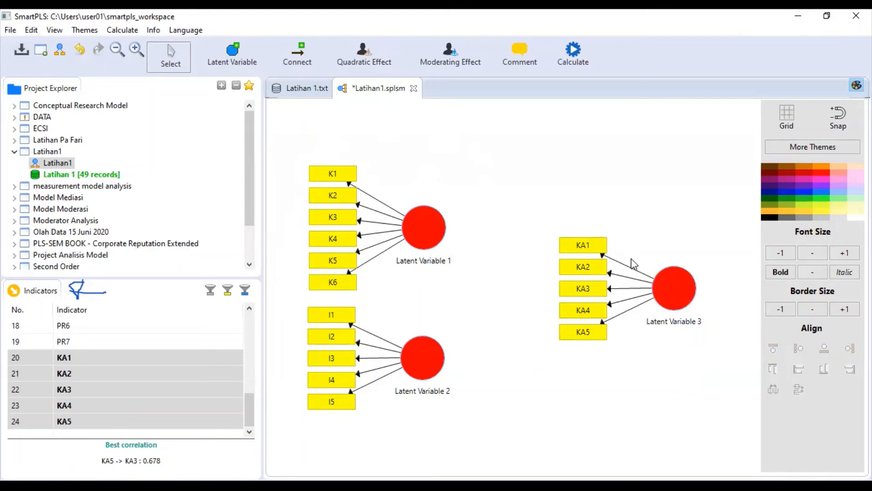
pyautogui.moveTo(420, 249)
pyautogui.moveTo(420, 226)
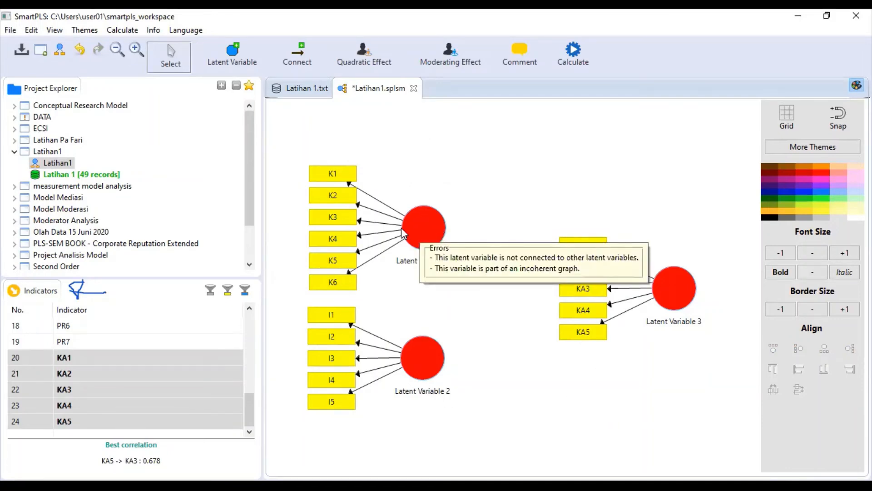
# - Rename the K1–K6 construct, Latent Variable 1, to 'Kompetensi'
pyautogui.rightClick(424, 228)
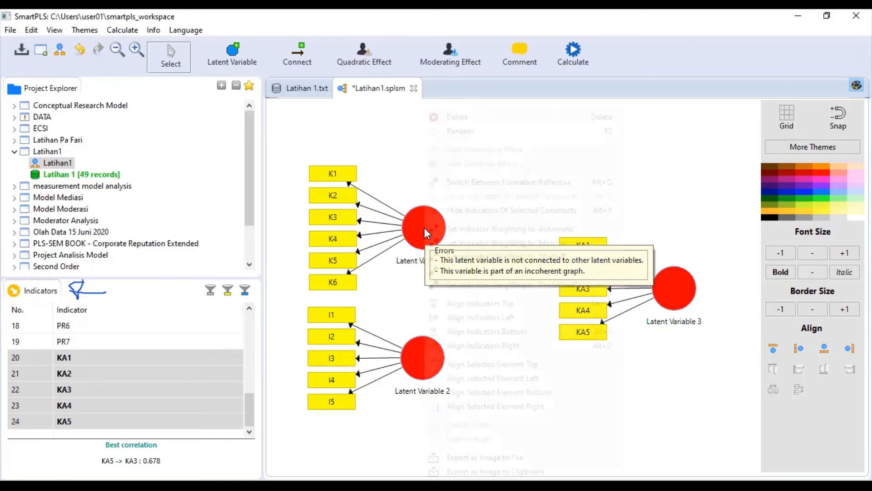
pyautogui.click(496, 131)
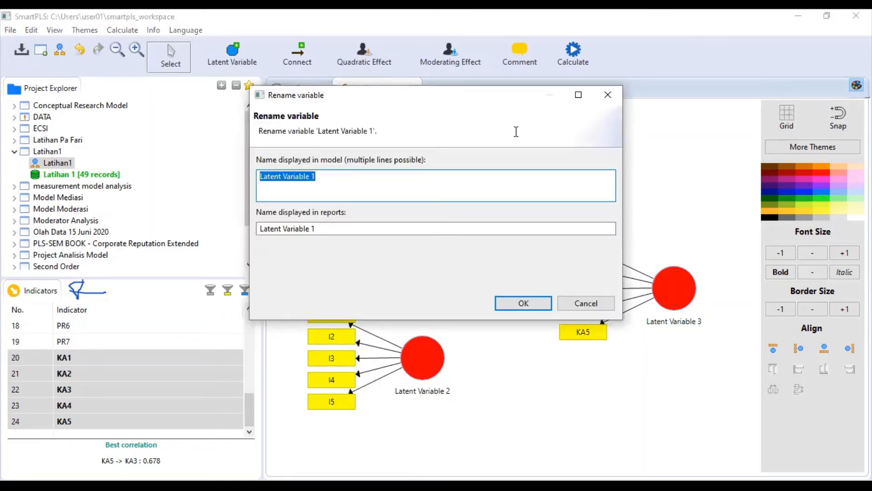
pyautogui.write('Kompete')
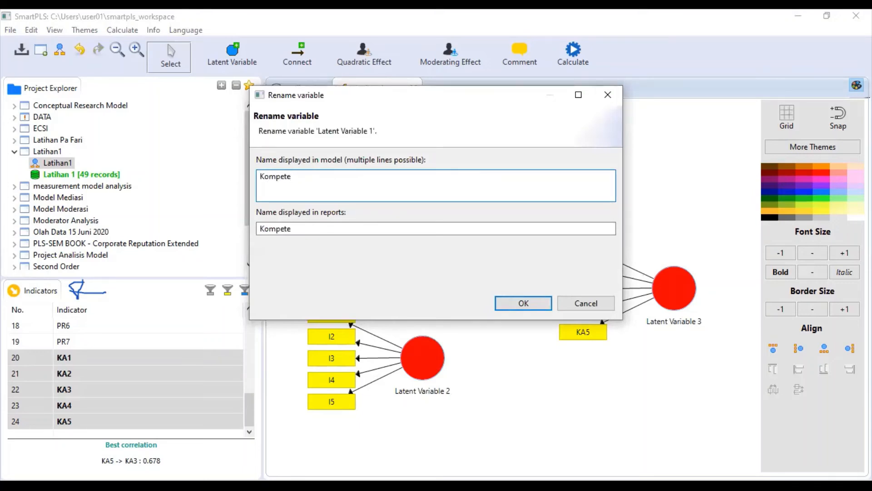
pyautogui.write('nsi')
pyautogui.click(523, 305)
pyautogui.moveTo(426, 358)
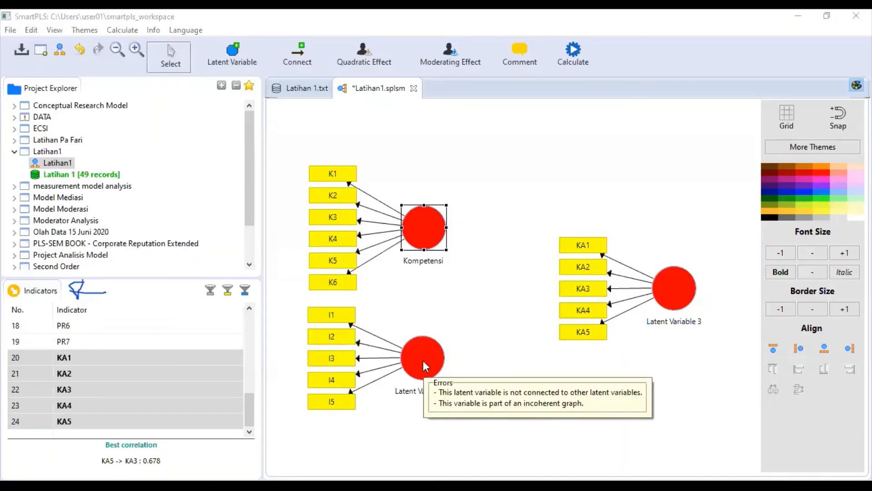
# - Rename Latent Variable 2 to 'Independensi'
pyautogui.rightClick(424, 361)
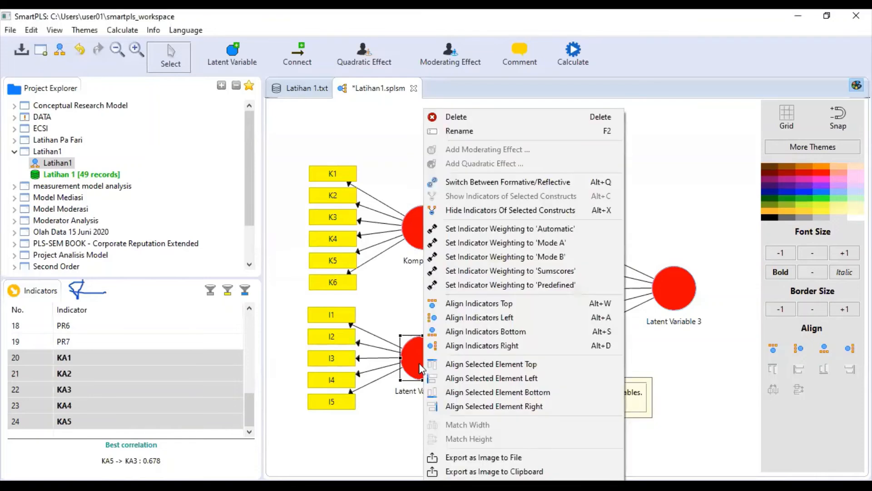
pyautogui.click(491, 137)
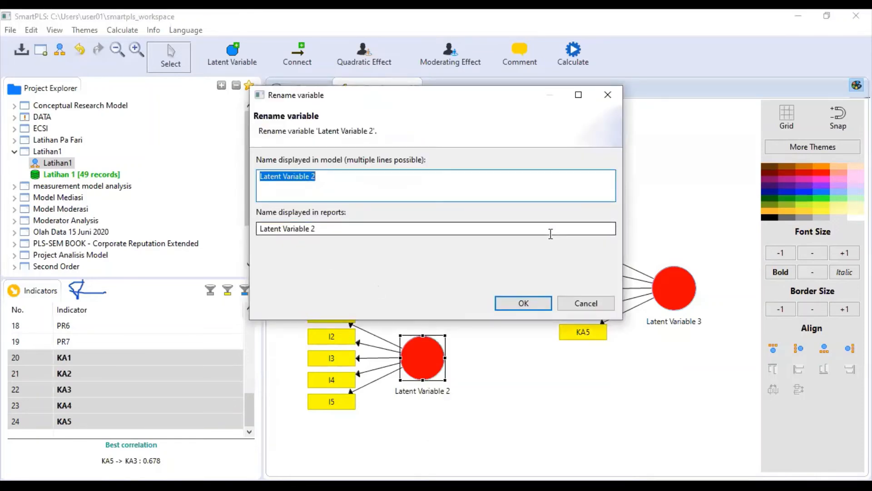
pyautogui.write('In')
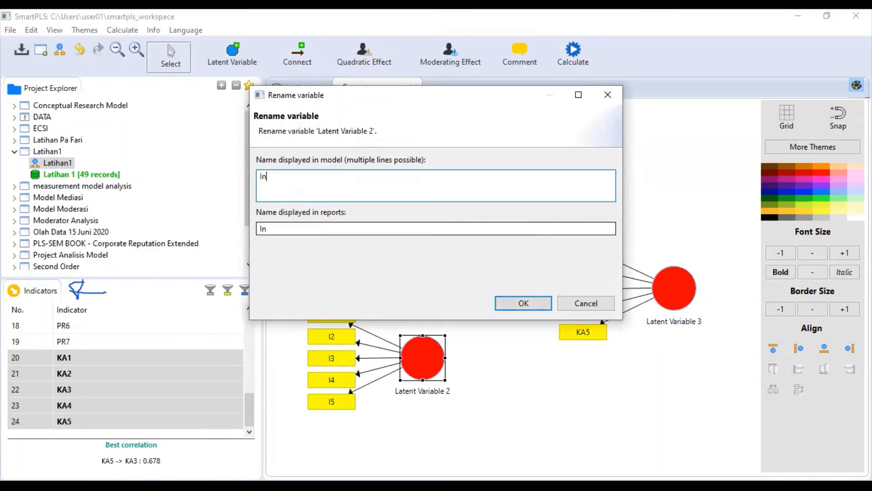
pyautogui.write('dependensi')
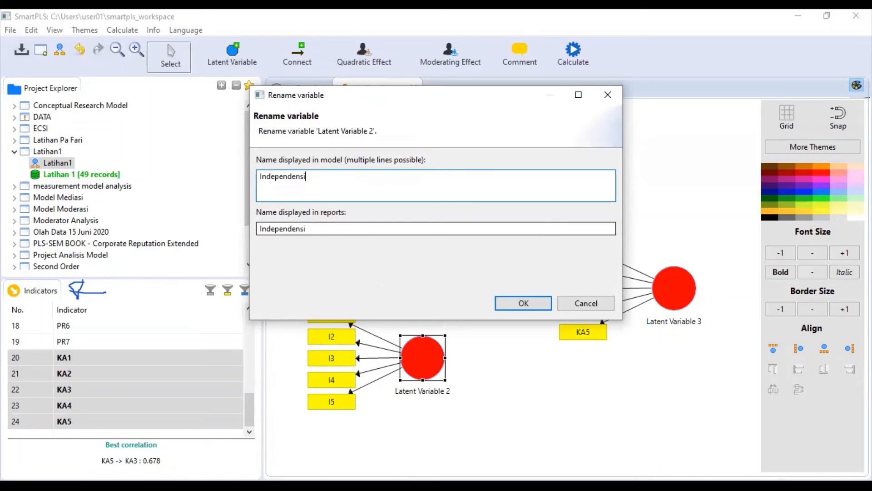
pyautogui.click(513, 305)
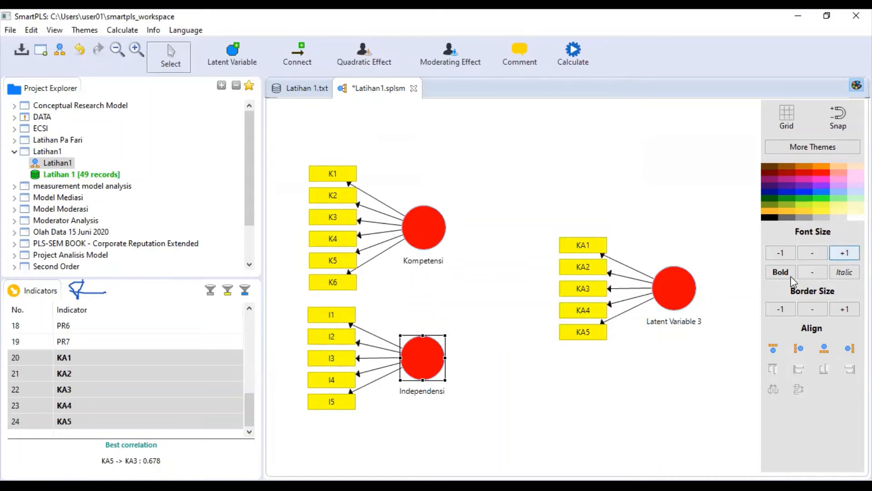
# - Rename Latent Variable 3 to 'Kualitas Audit'
pyautogui.rightClick(682, 284)
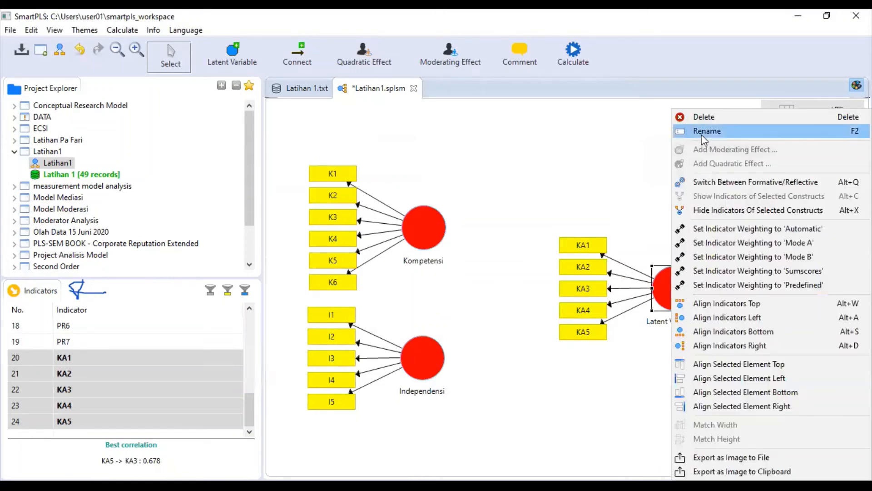
pyautogui.click(706, 132)
pyautogui.write('Kualitas Audit')
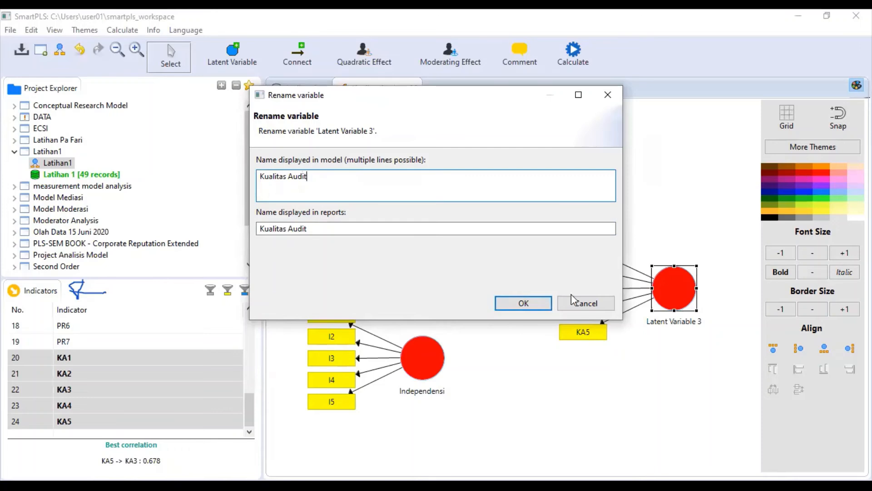
pyautogui.click(522, 303)
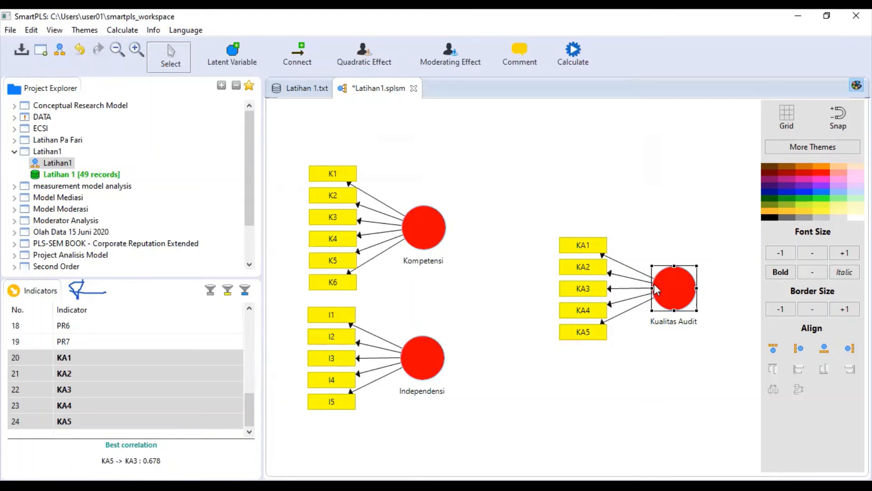
# - Drag Kualitas Audit with its KA1–KA5 indicators leftward and adjust a few other canvas elements
pyautogui.moveTo(672, 289); pyautogui.dragTo(644, 290)
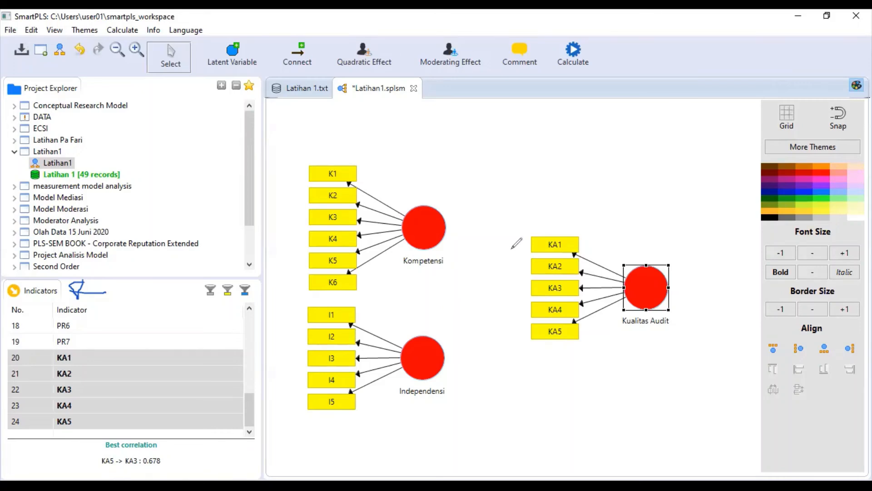
pyautogui.moveTo(468, 364); pyautogui.dragTo(534, 339)
pyautogui.moveTo(513, 335); pyautogui.dragTo(524, 360)
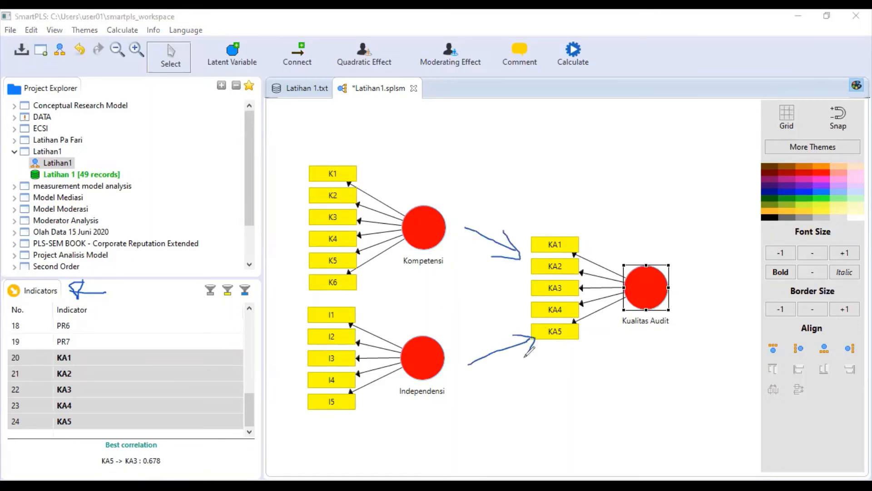
pyautogui.moveTo(560, 176)
pyautogui.mouseDown()
pyautogui.moveTo(550, 213)
pyautogui.moveTo(574, 199)
pyautogui.moveTo(547, 202)
pyautogui.mouseUp()
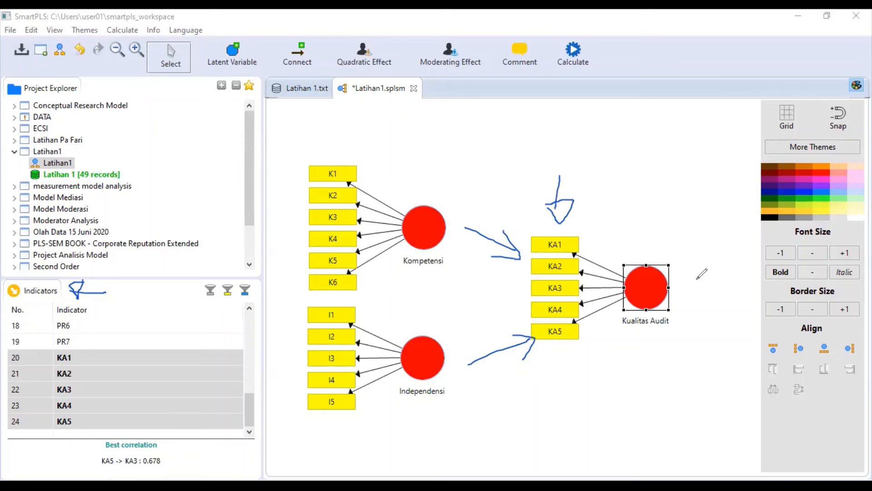
pyautogui.click(640, 128)
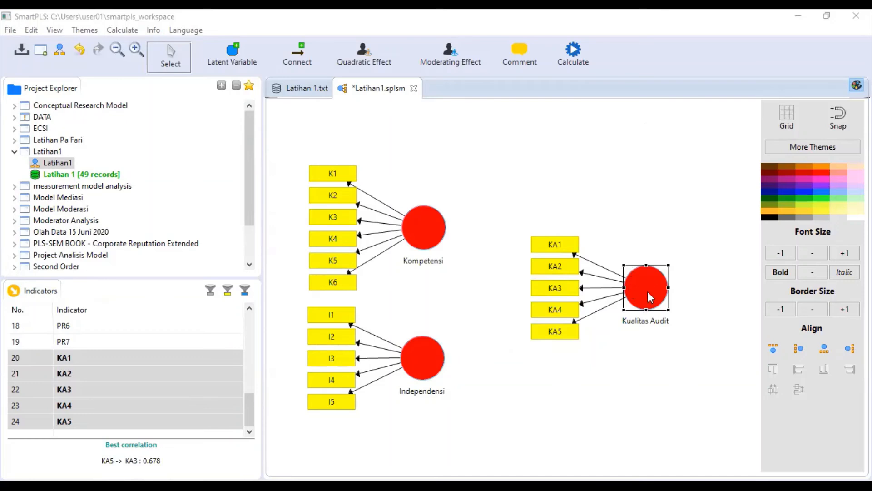
# - Align the KA1–KA5 indicators to the right of Kualitas Audit and move the block further left
pyautogui.moveTo(648, 296)
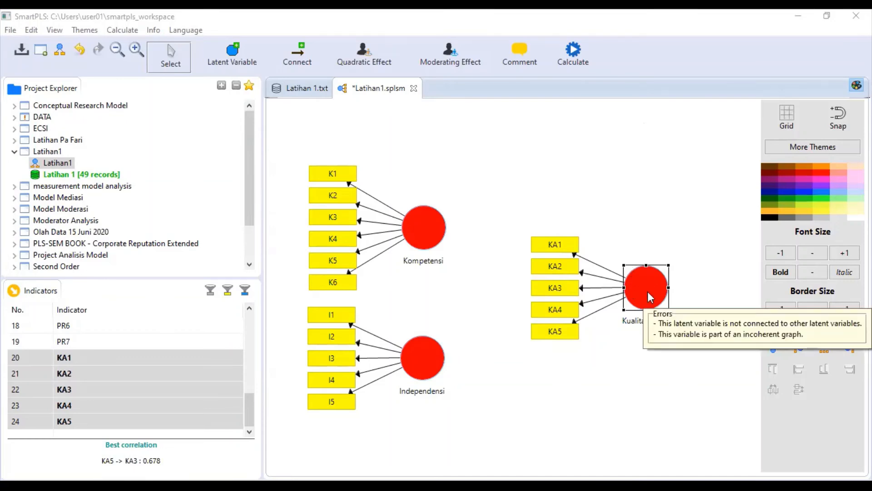
pyautogui.rightClick(648, 292)
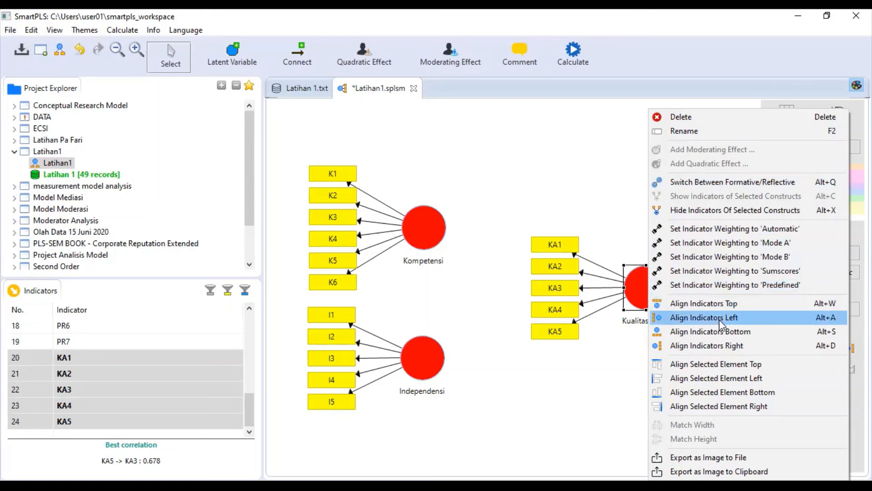
pyautogui.click(726, 345)
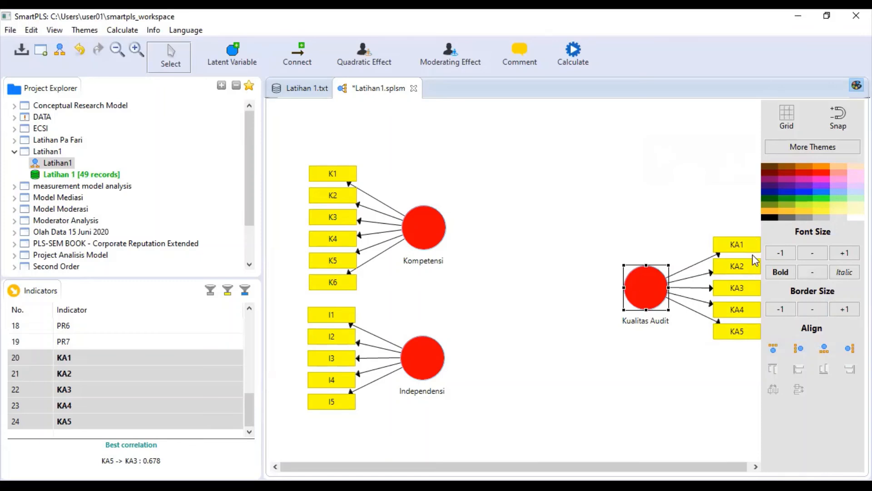
pyautogui.moveTo(650, 291); pyautogui.dragTo(607, 295)
pyautogui.click(626, 406)
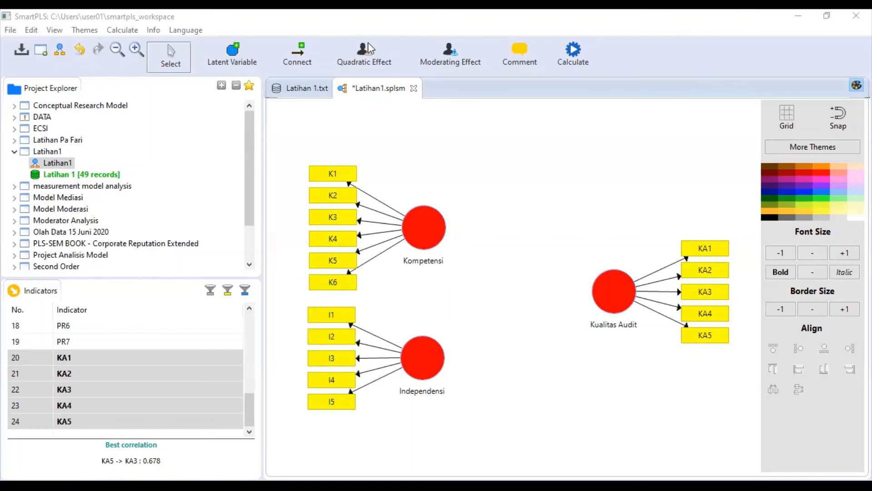
# - Draw paths from Kompetensi and Independensi into Kualitas Audit and save the model with Ctrl+S
pyautogui.click(298, 55)
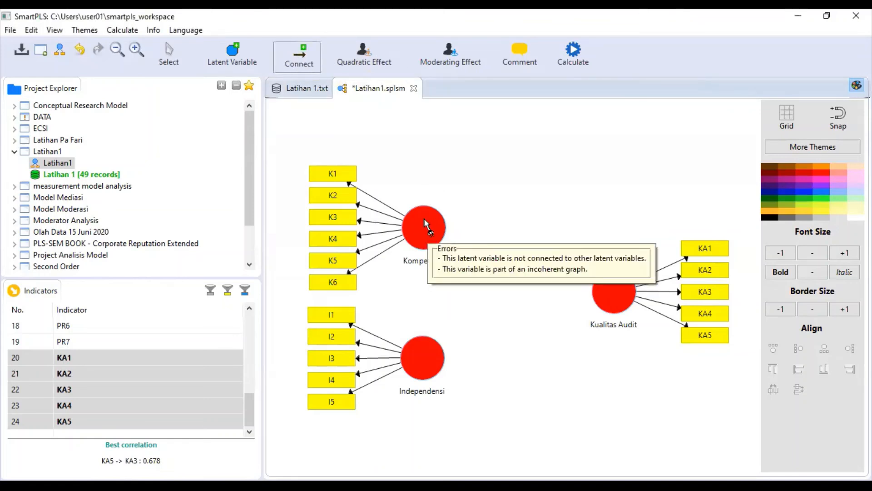
pyautogui.click(422, 224)
pyautogui.click(608, 296)
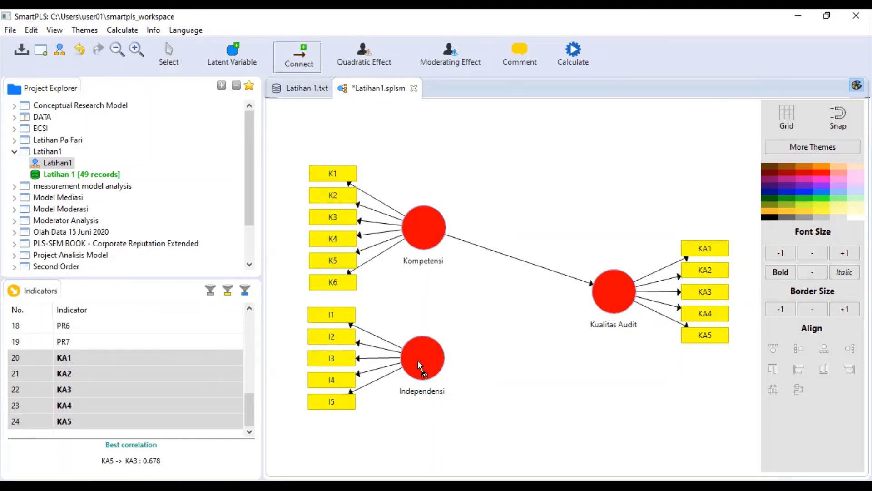
pyautogui.moveTo(431, 362); pyautogui.dragTo(613, 310)
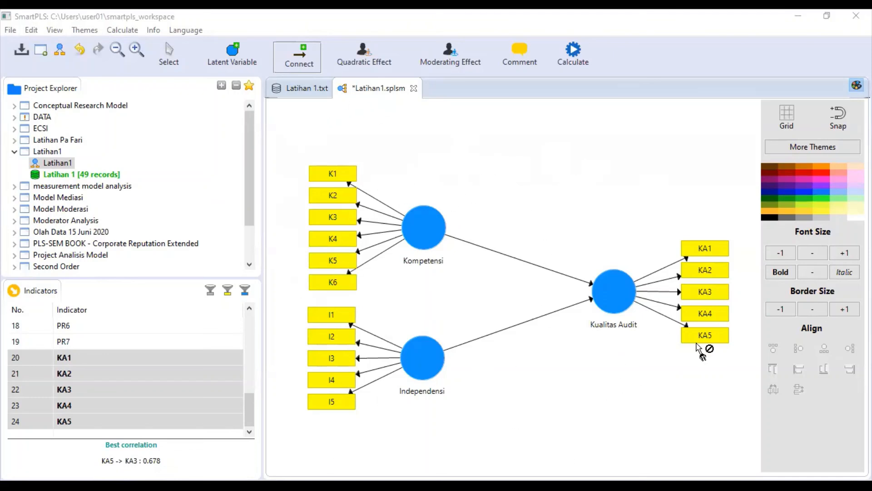
pyautogui.hotkey('ctrl', 's')
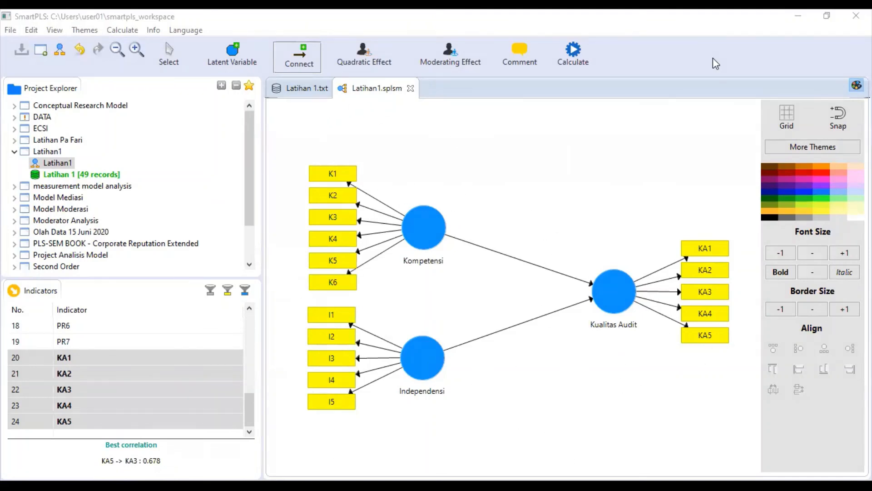